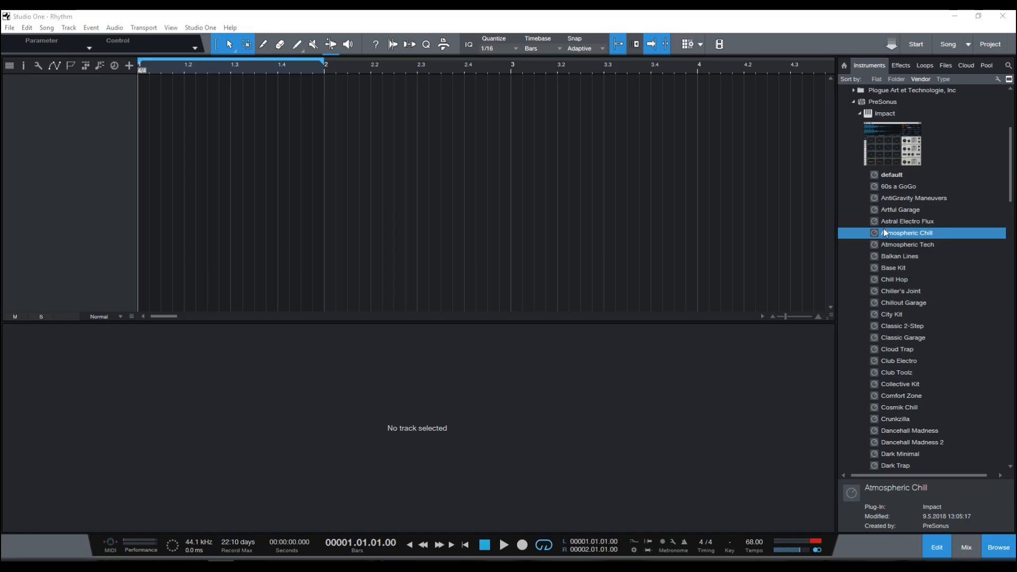
Add the Impact sampler from the PreSonus instruments as a new instrument track and check its pad banks.
left_click(864, 113)
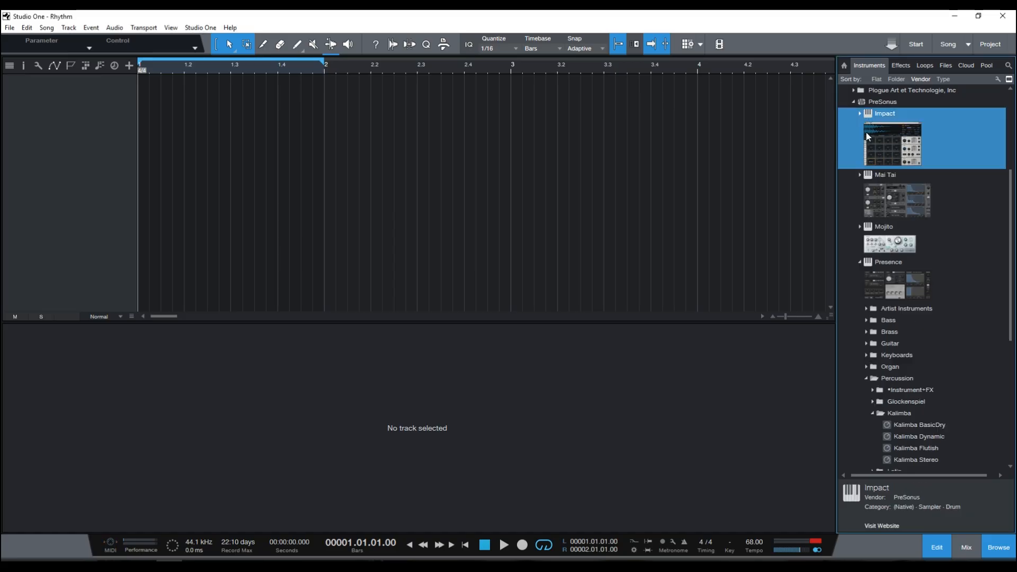
scroll(850, 319, "up", 5)
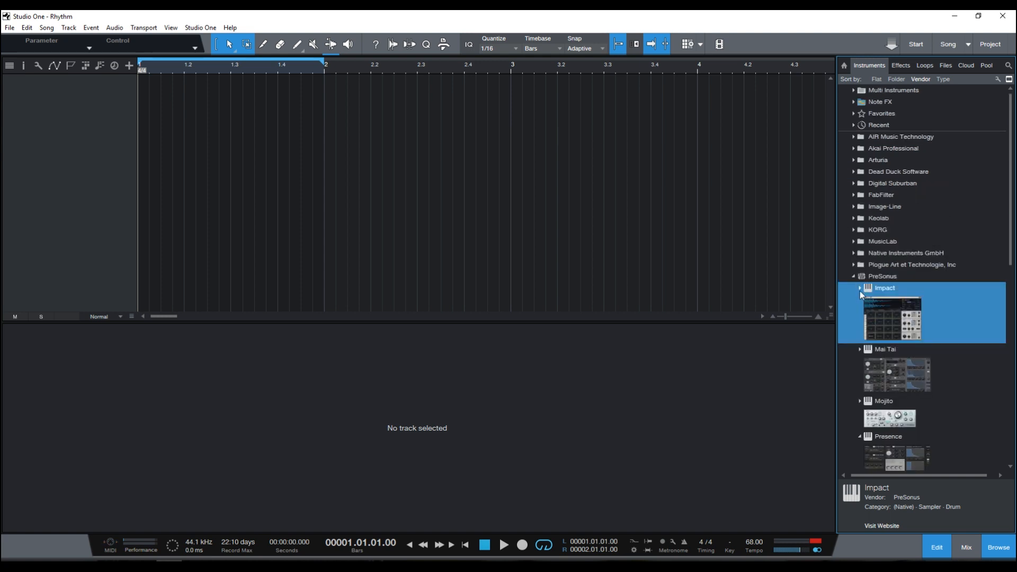
left_click(860, 289)
left_click(853, 277)
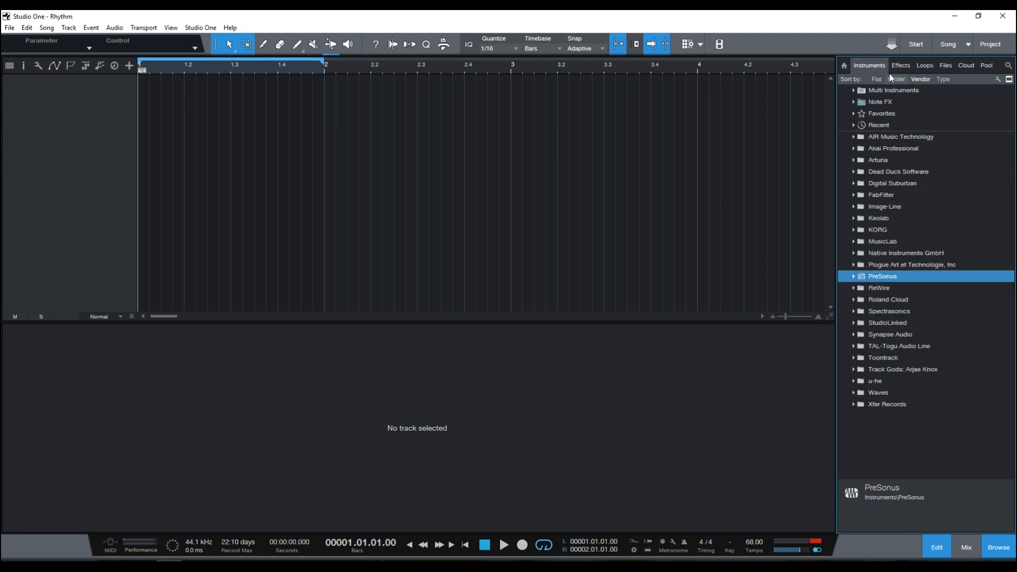
left_click(853, 277)
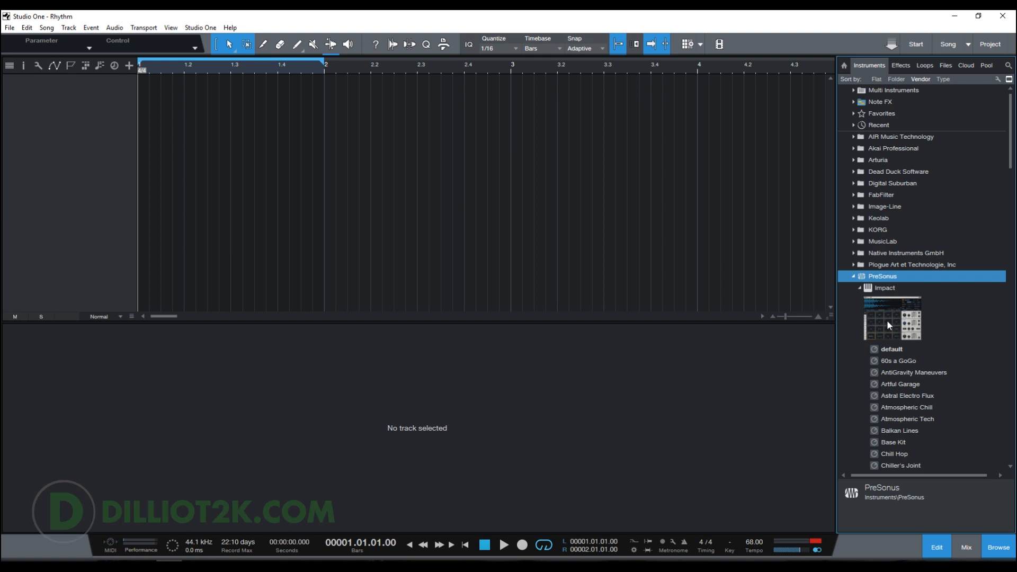
left_click_drag(891, 317, 87, 133)
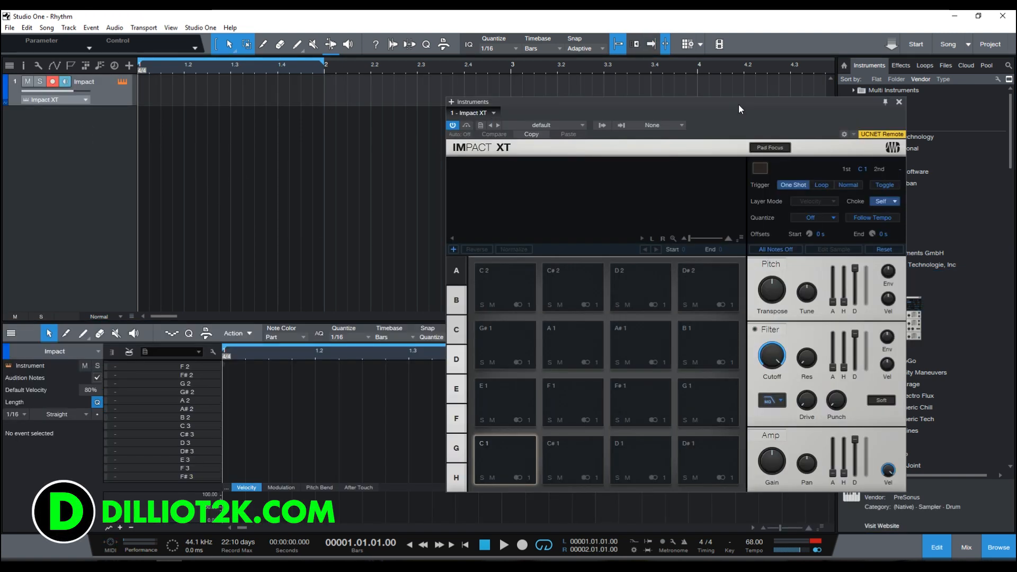
left_click_drag(739, 105, 553, 89)
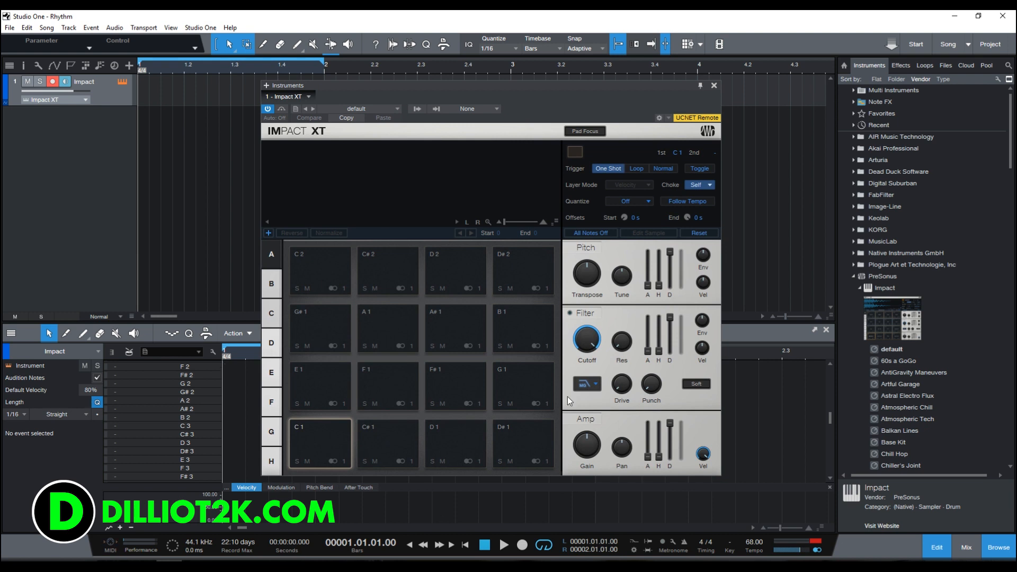
left_click(271, 281)
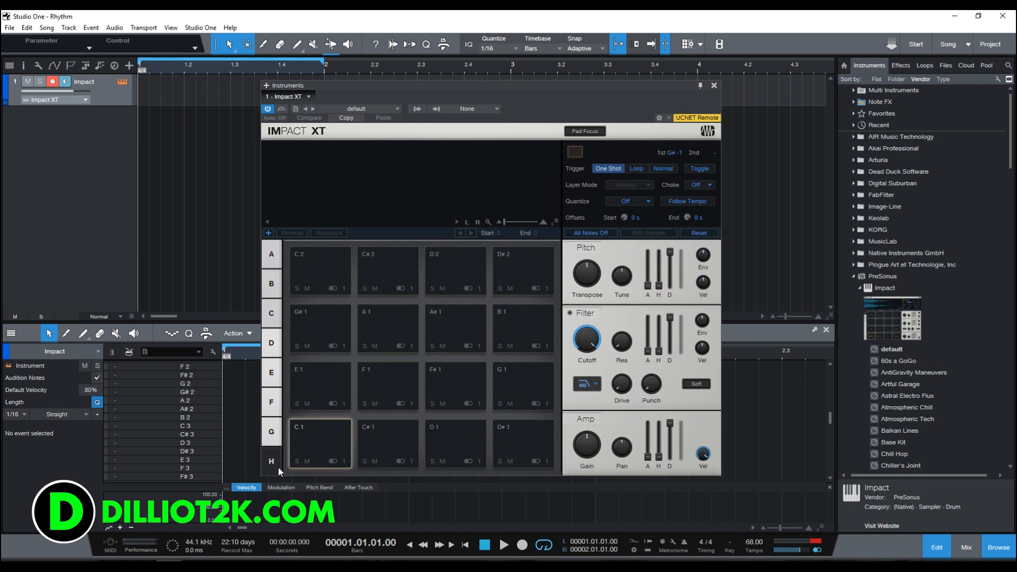
left_click(268, 264)
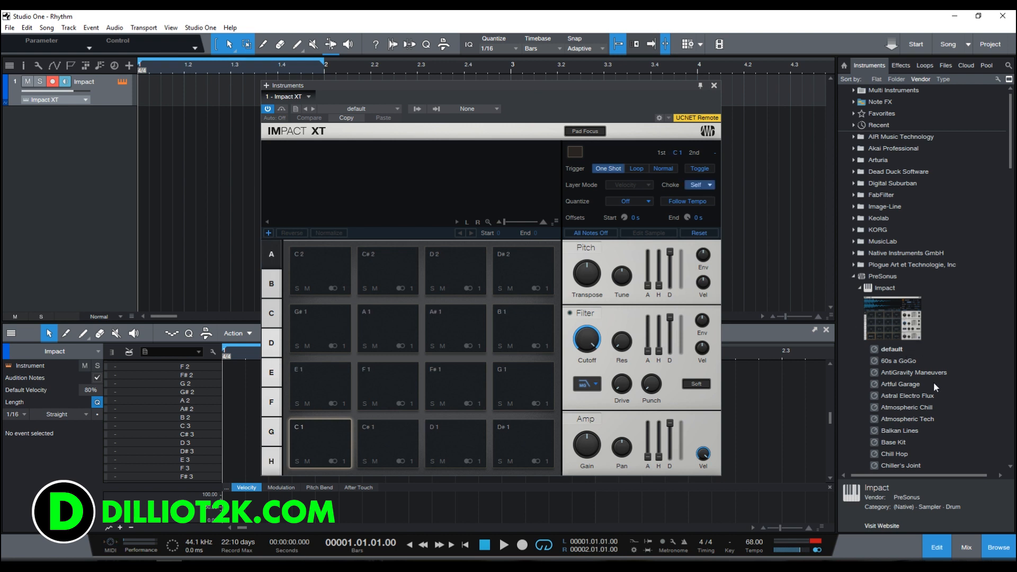
Load the Atmospheric Chill preset into the Impact track, replacing the default instrument instead of combining.
scroll(927, 390, "down", 2)
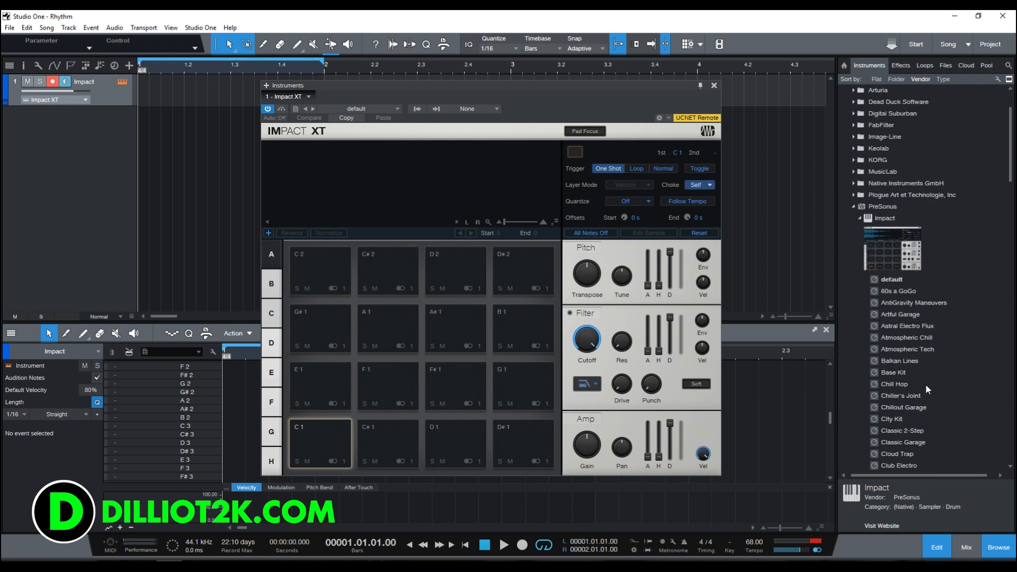
left_click(900, 386)
scroll(923, 402, "down", 4)
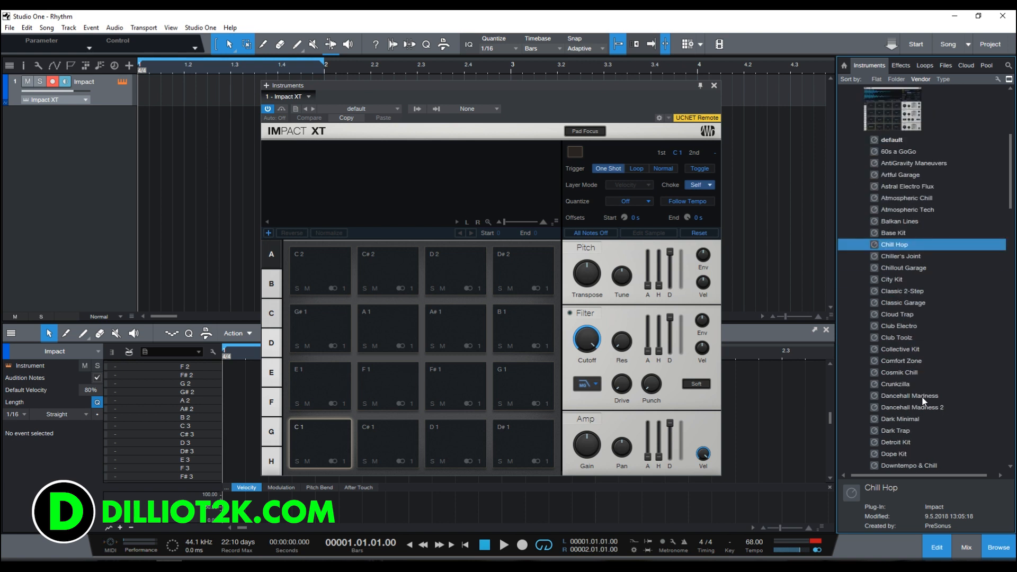
scroll(927, 380, "up", 2)
left_click_drag(893, 268, 123, 93)
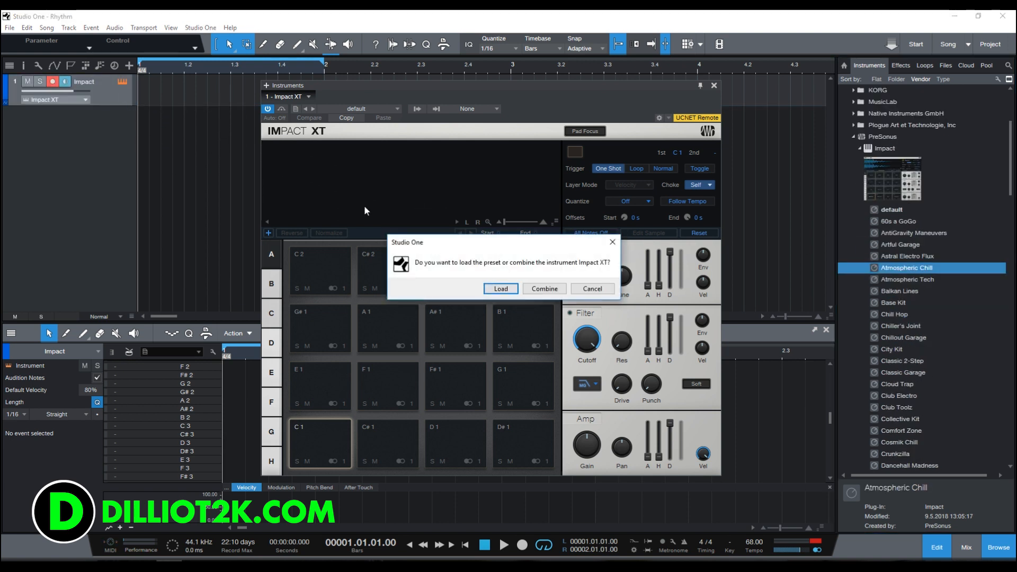
left_click(501, 289)
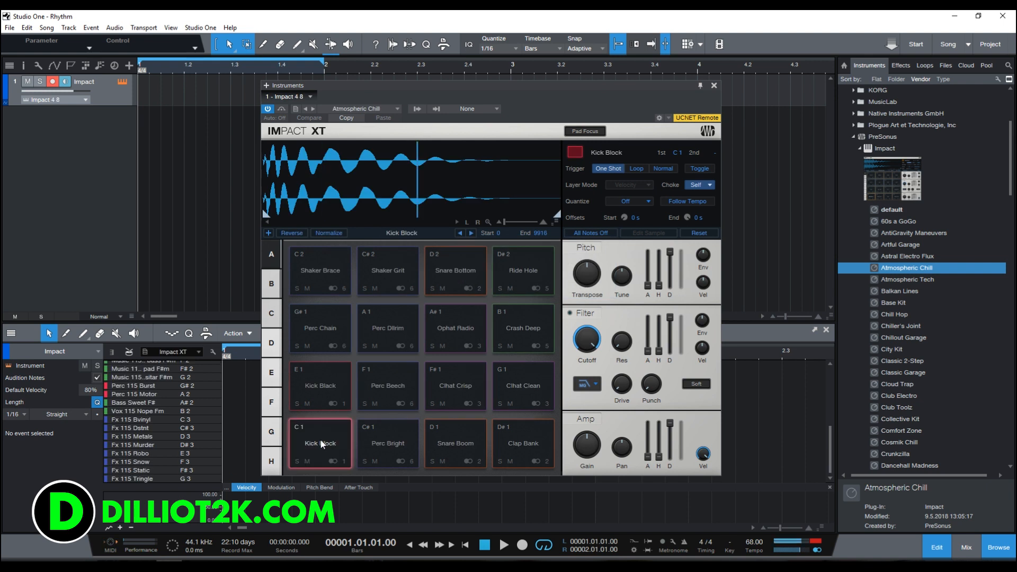
Audition the kick, percussion, snare and clap pads of the Atmospheric Chill kit.
left_click(388, 443)
left_click(455, 443)
left_click(523, 443)
left_click(408, 391)
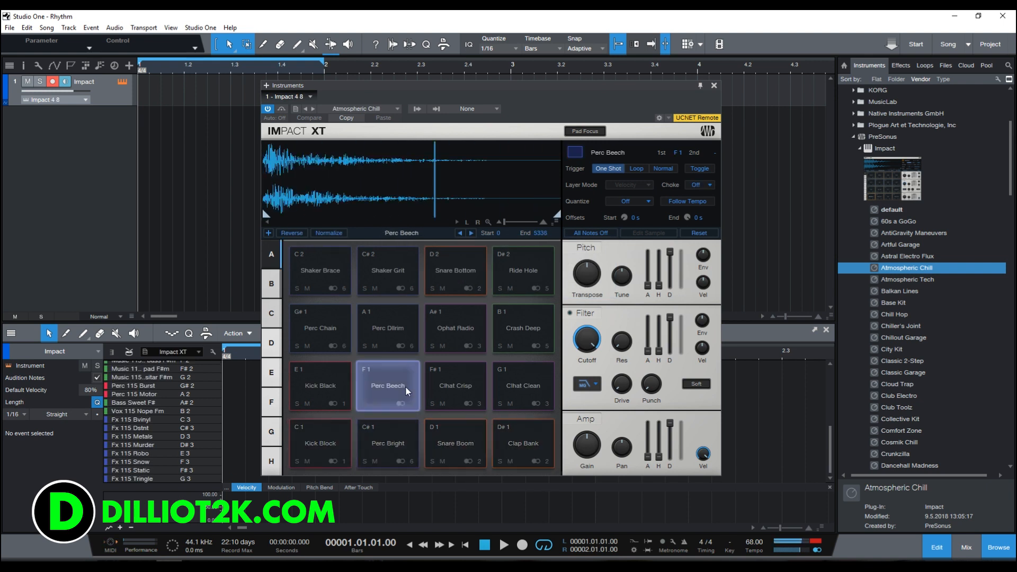
left_click(318, 448)
left_click(385, 443)
left_click(367, 442)
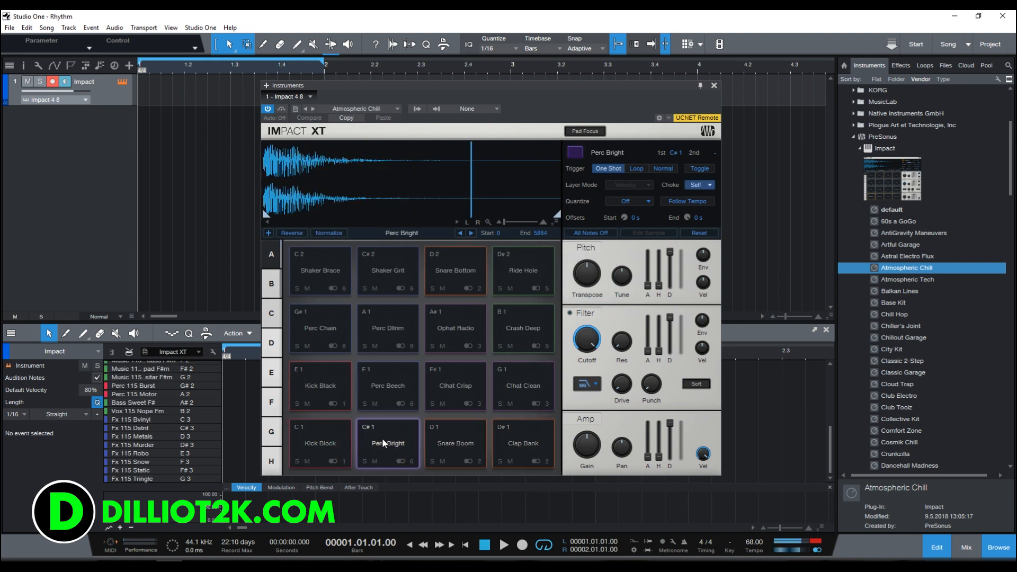
left_click_drag(360, 86, 488, 88)
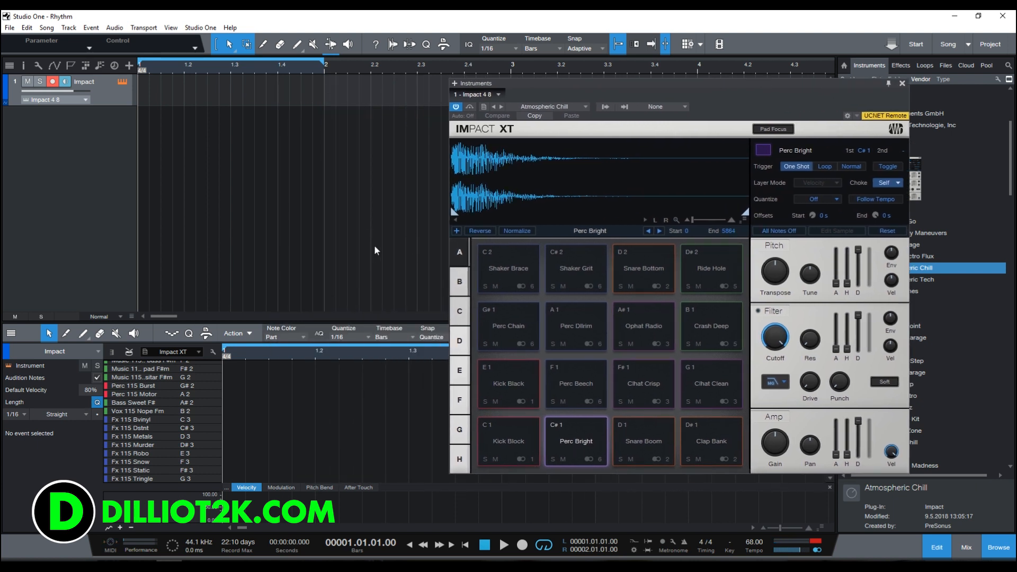
right_click(142, 89)
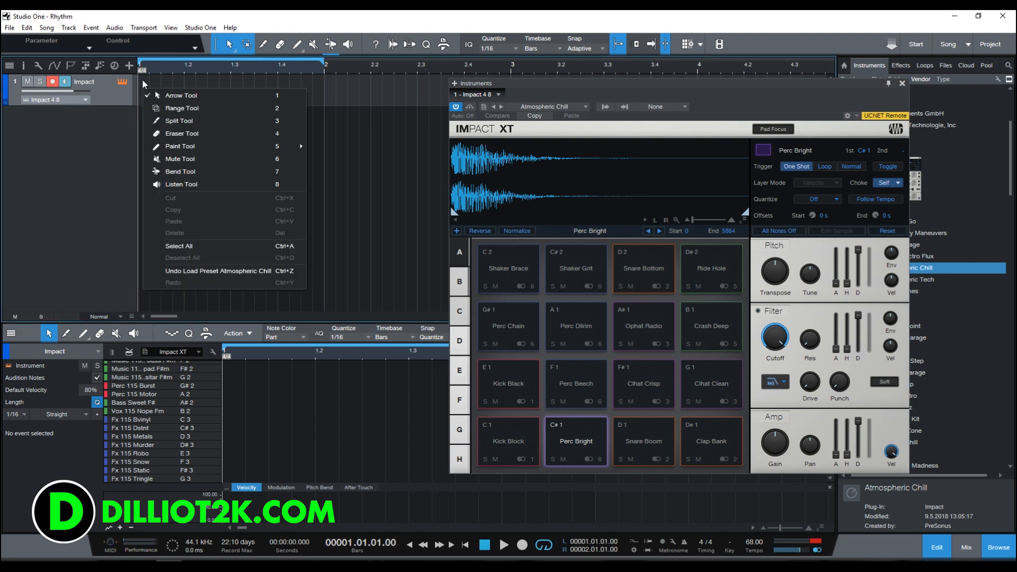
right_click(144, 82)
right_click(141, 77)
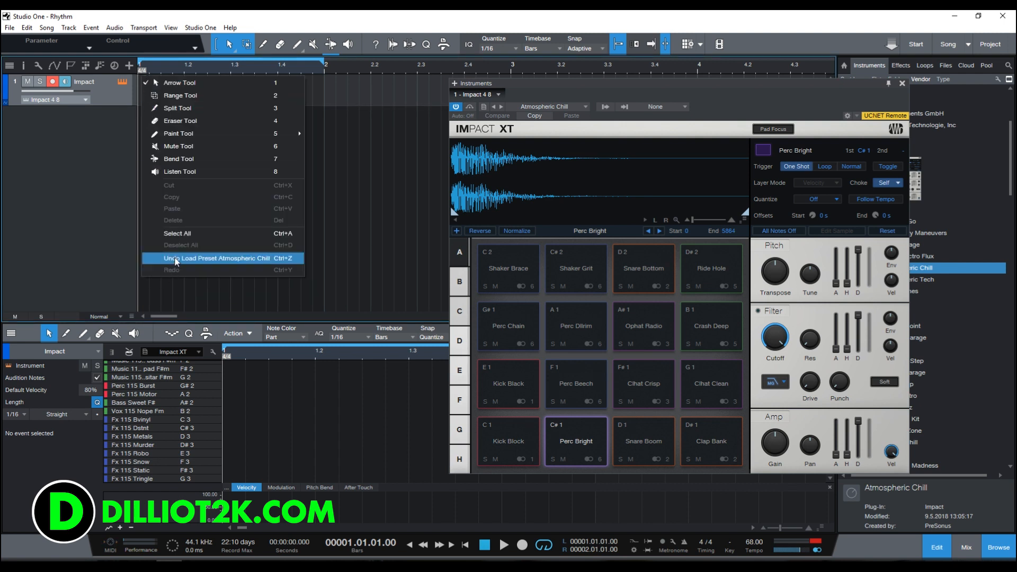
left_click(90, 219)
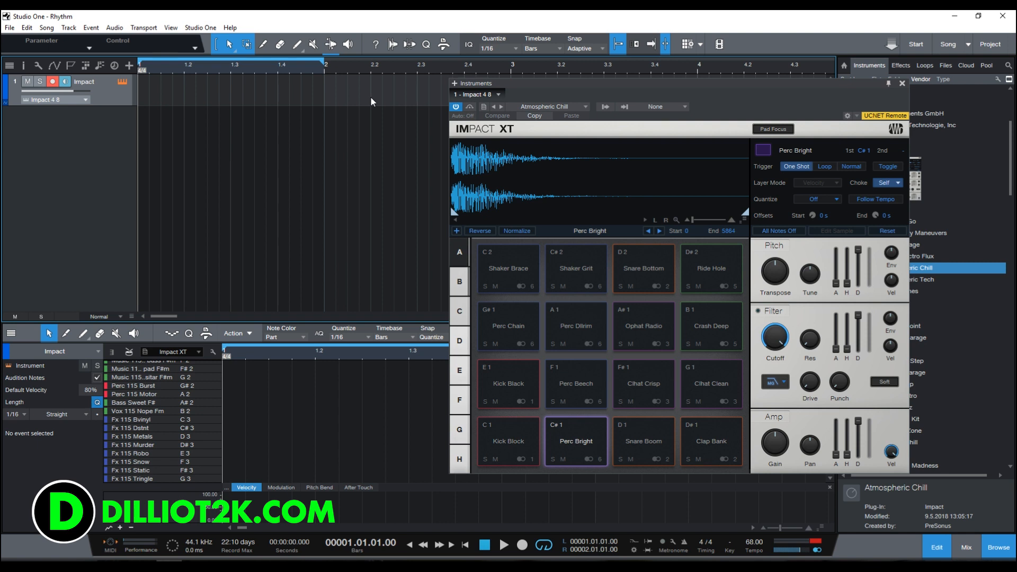
Create a one-bar part at bar 1 of the Impact track and insert a pattern there.
double_click(146, 96)
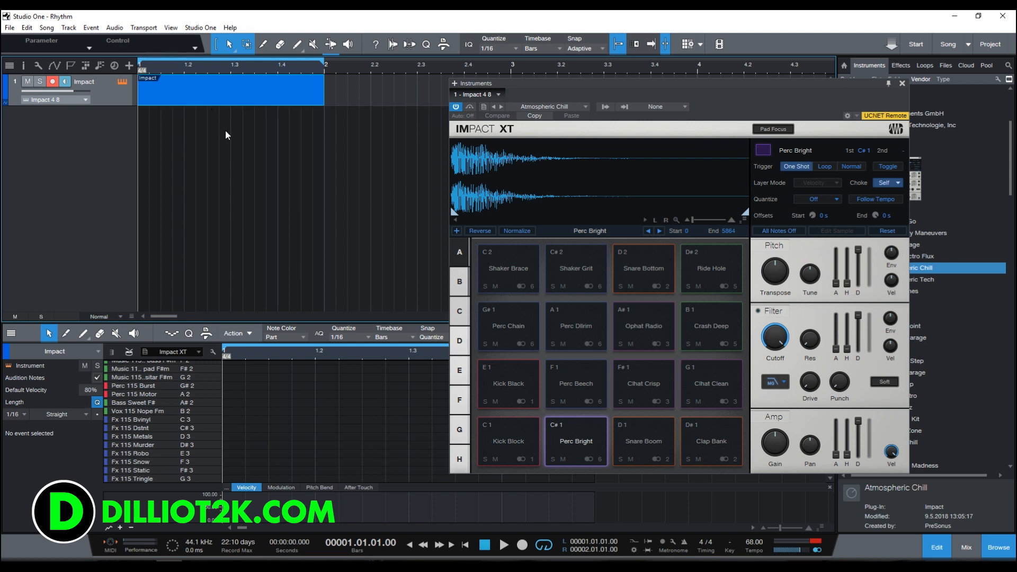
right_click(154, 94)
mouse_move(204, 261)
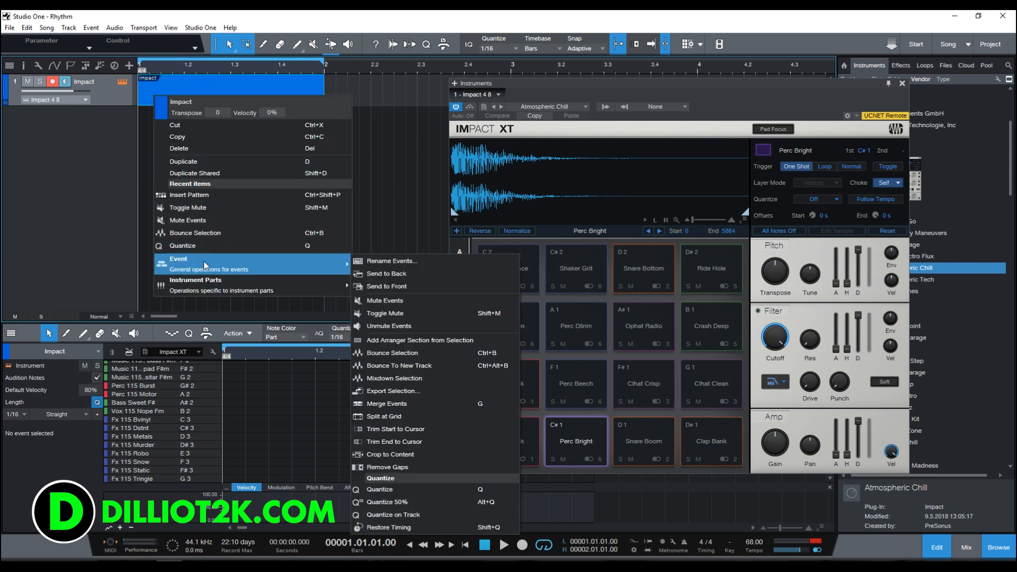
mouse_move(254, 287)
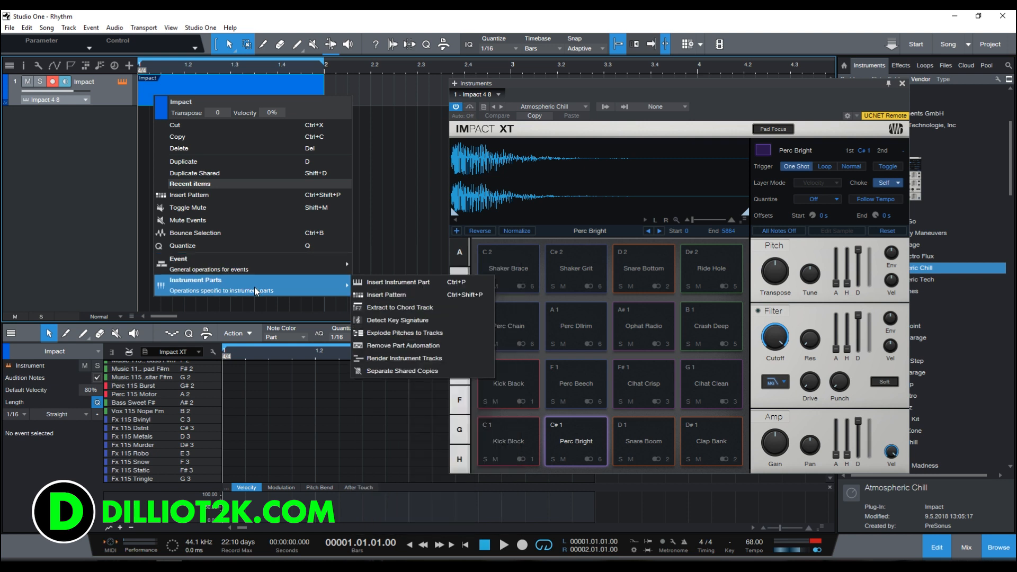
left_click(410, 299)
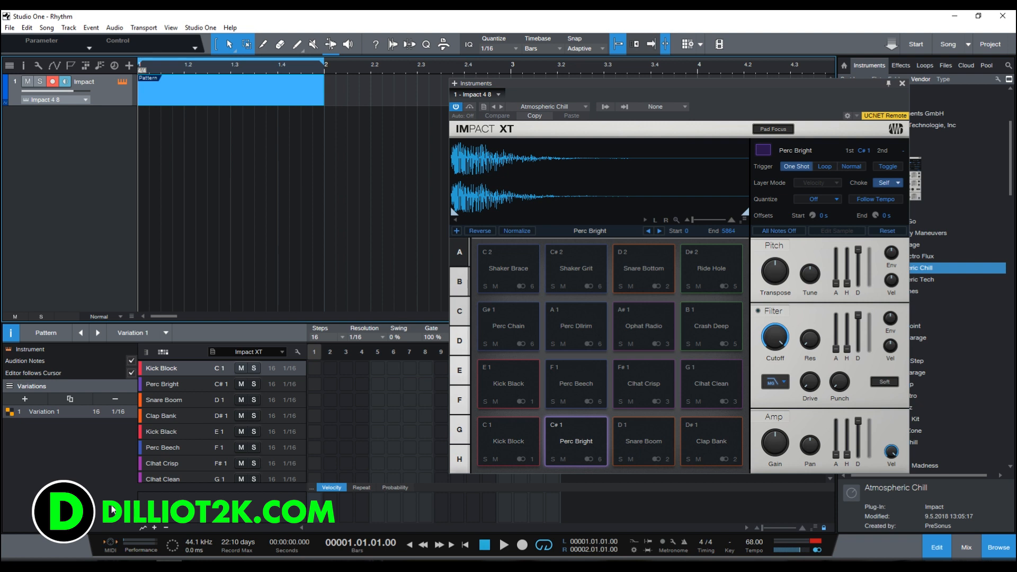
Audition the drum lanes in the pattern editor, keeping the Impact XT window clear of the step grid.
left_click(170, 368)
left_click(169, 384)
left_click(167, 400)
left_click(166, 416)
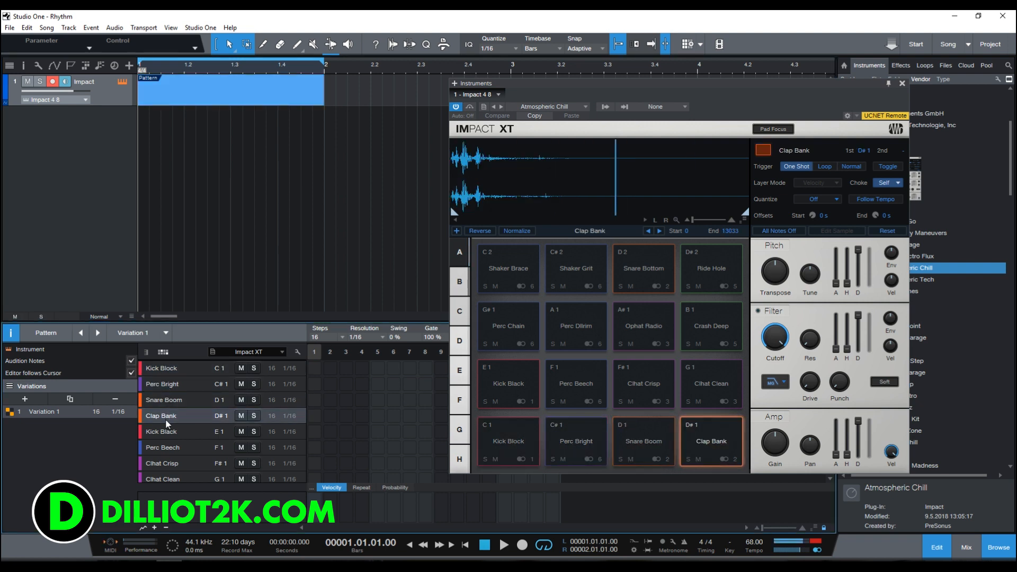
left_click(166, 431)
left_click_drag(550, 96, 755, 77)
left_click(165, 369)
left_click(162, 385)
left_click(161, 416)
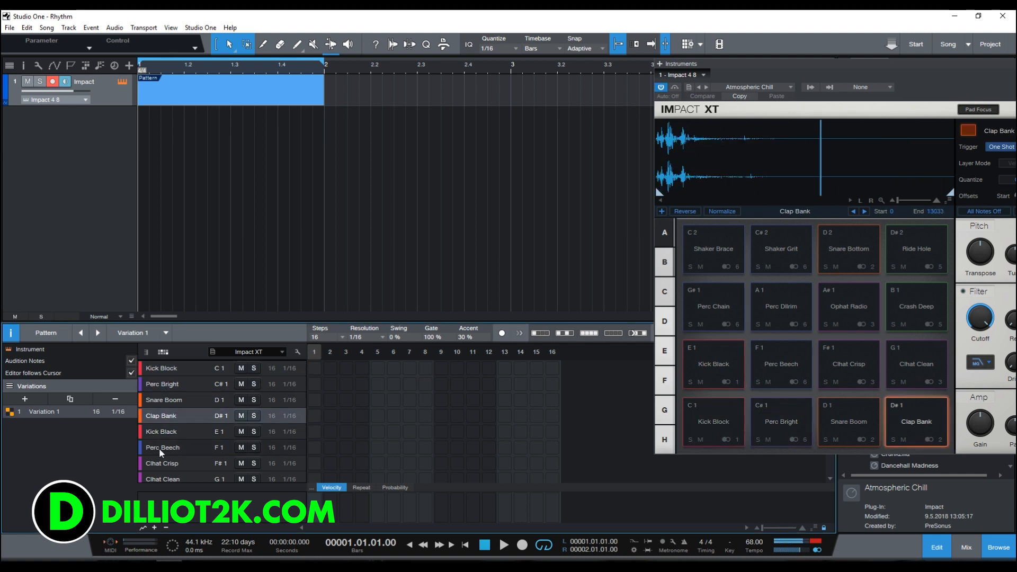
left_click(160, 446)
left_click(160, 478)
left_click(160, 479)
left_click(162, 463)
left_click(179, 449)
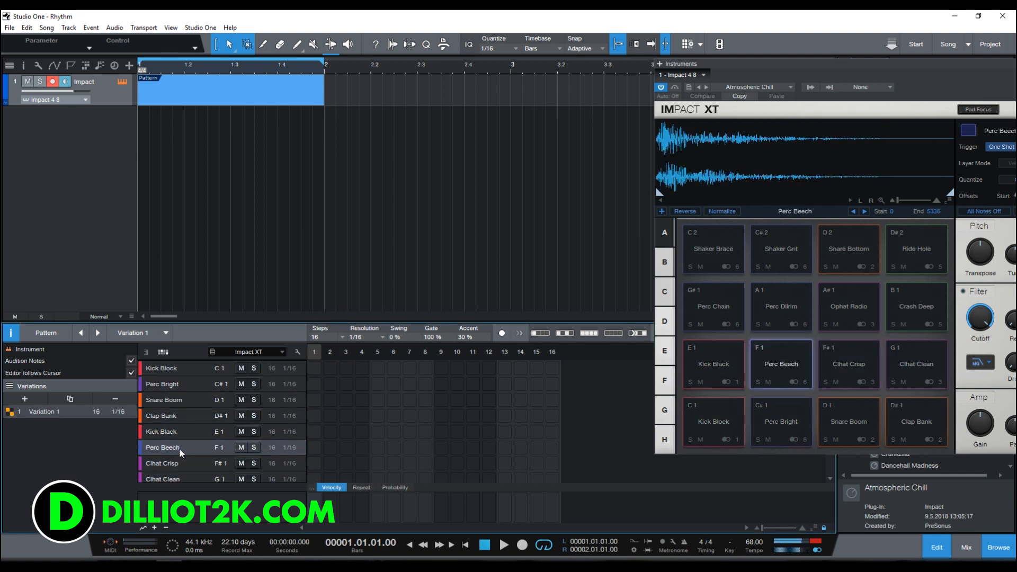
Open the mixer and audition the Impact pads from Kick Block to Ride Hole to check their output channels.
left_click(969, 550)
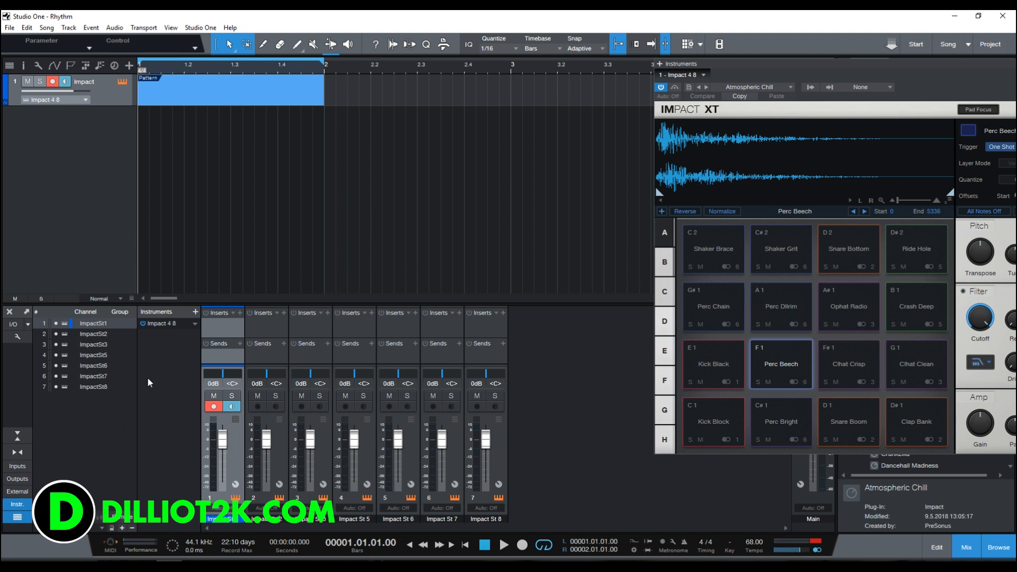
left_click(726, 427)
left_click(777, 418)
left_click(863, 423)
left_click(907, 419)
left_click(697, 360)
left_click(782, 364)
left_click(854, 365)
left_click(921, 365)
left_click(754, 304)
left_click(741, 307)
left_click(840, 301)
left_click(918, 303)
left_click(895, 260)
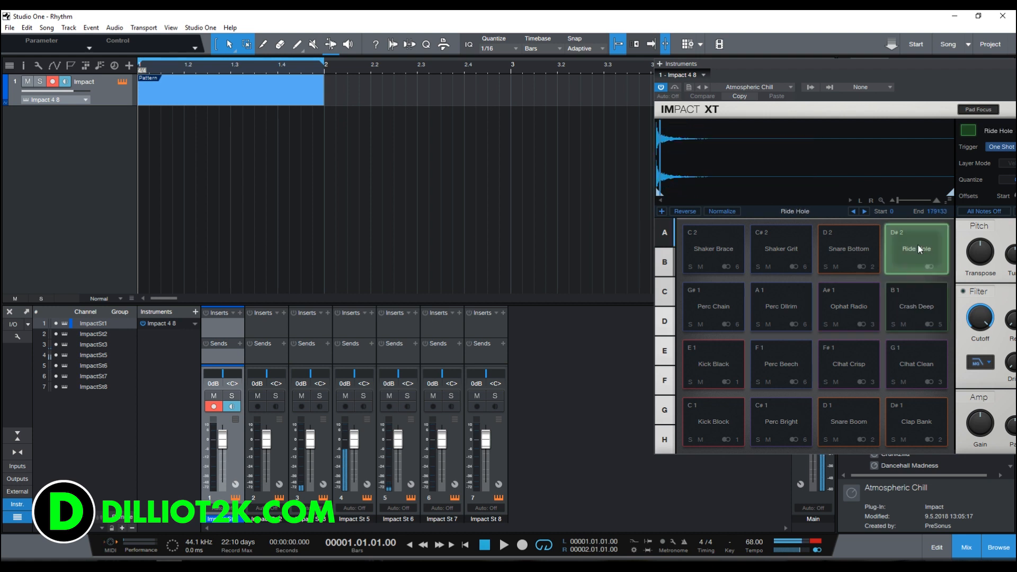
Review the stereo and mono output options of the Ride Hole pad and audition pads routed to different outputs.
left_click(873, 267)
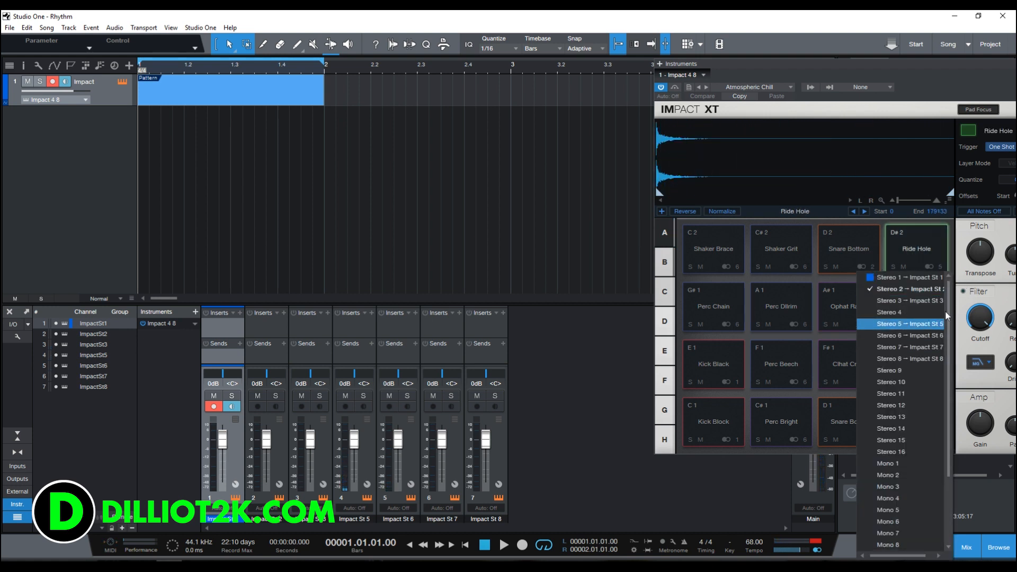
scroll(942, 424, "down", 3)
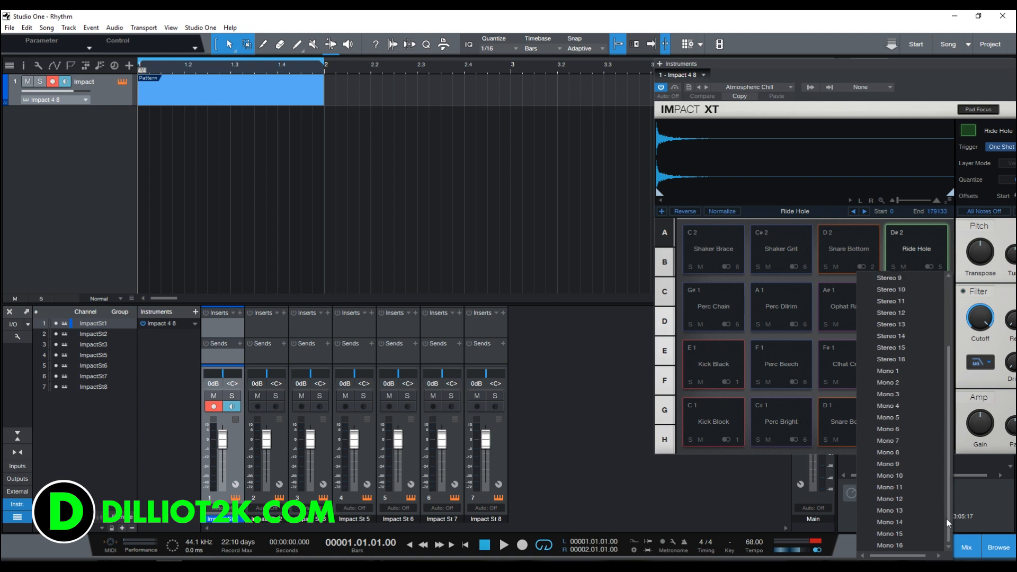
scroll(941, 423, "up", 3)
left_click(688, 274)
left_click(707, 260)
left_click(719, 318)
left_click(723, 375)
left_click(779, 420)
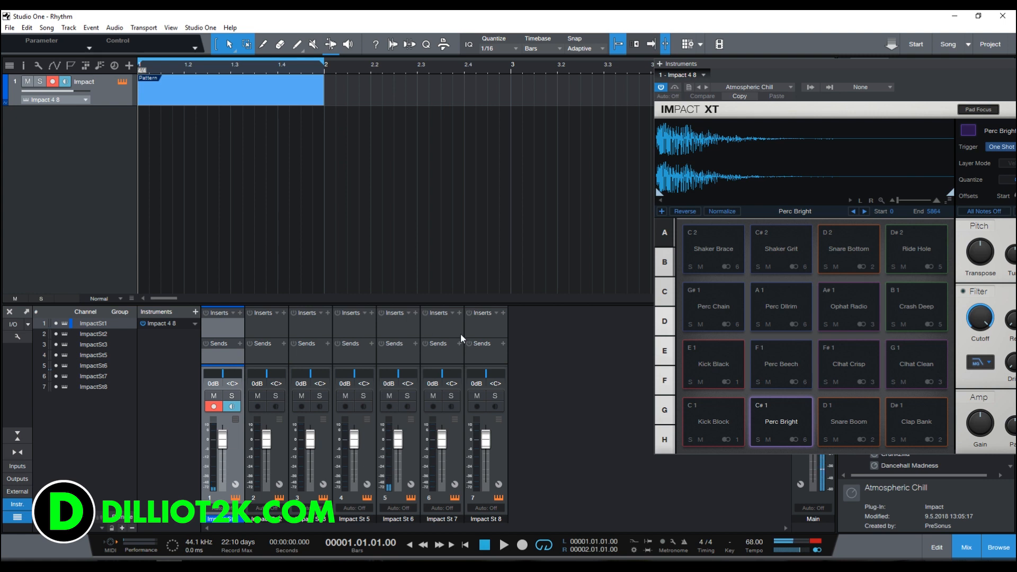
Open the pattern for editing, program Kick Block hits on steps 1, 2, 7 and 8, and start playback.
double_click(218, 104)
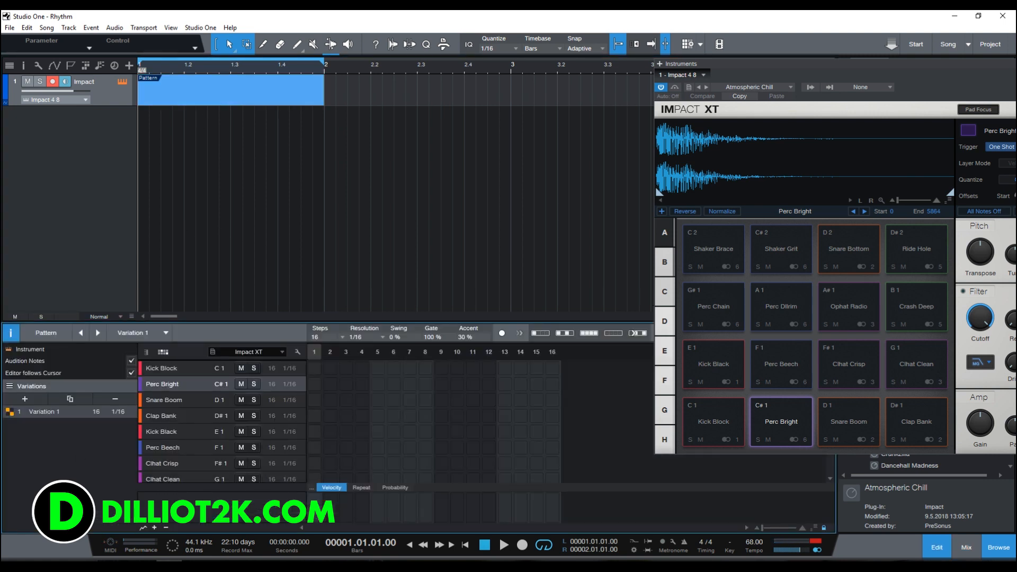
left_click(314, 367)
left_click(330, 367)
left_click(504, 545)
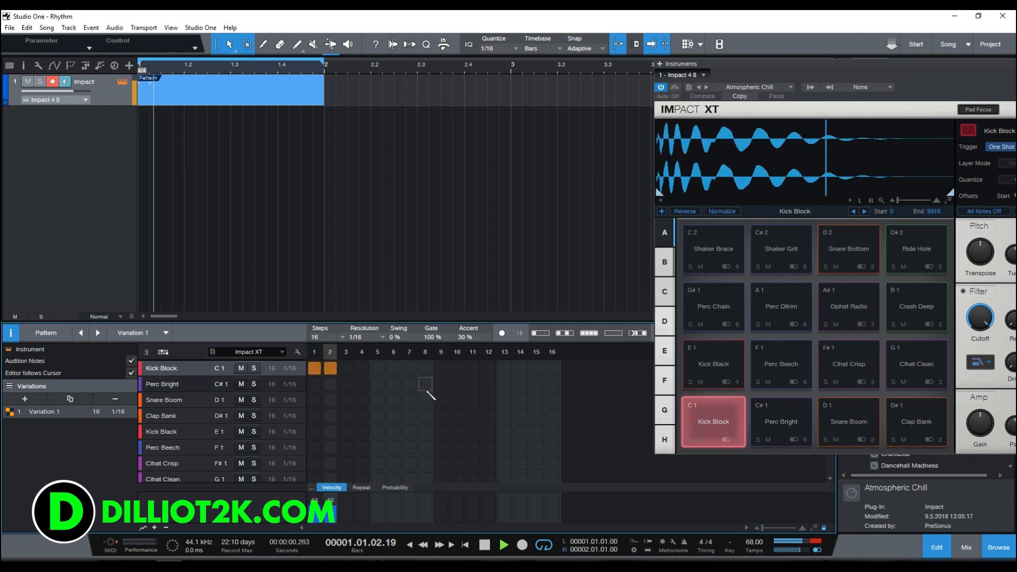
left_click(409, 368)
left_click(425, 368)
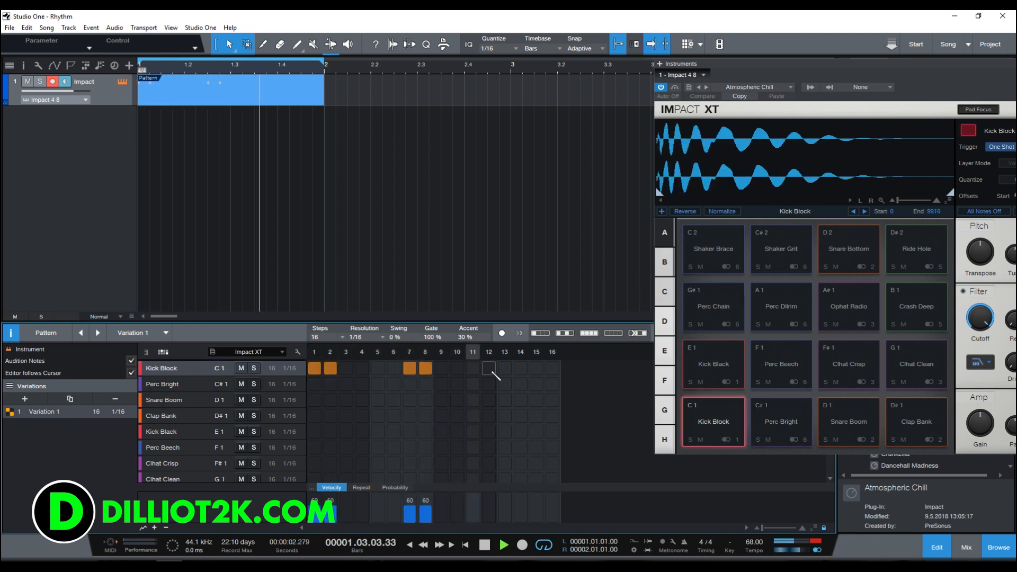
Program Perc Bright hits on steps 5 and 13 of the pattern.
left_click(272, 385)
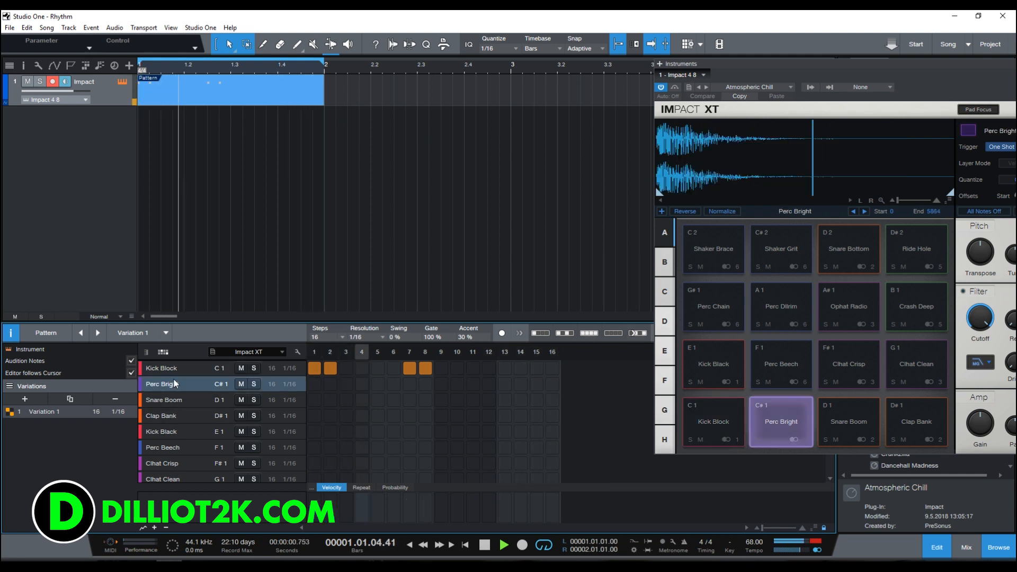
left_click(378, 383)
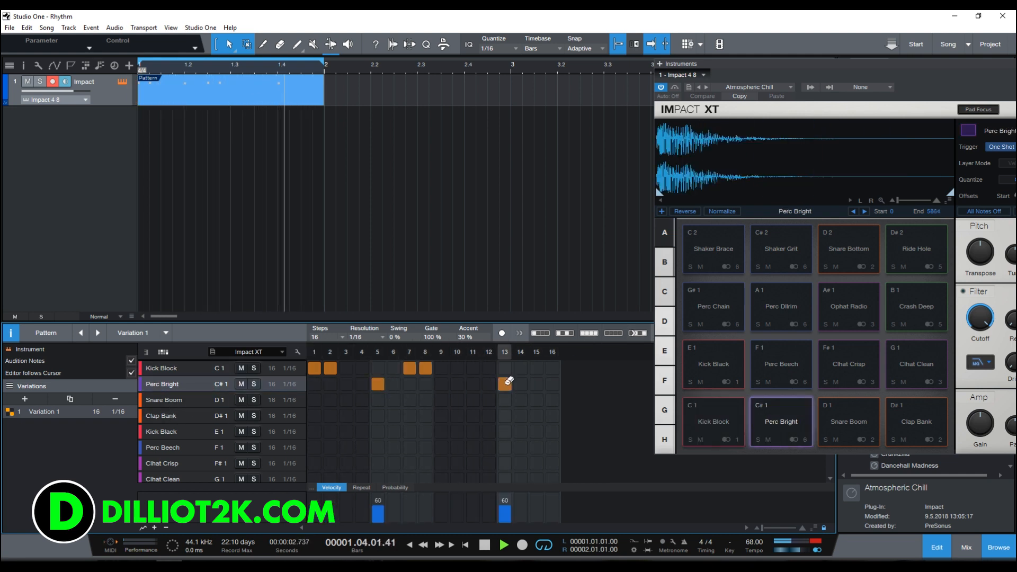
Audition Snare Boom and Clap Bank, and fill the Clhat Crisp lane with a hit on every second step from step 1.
left_click(164, 401)
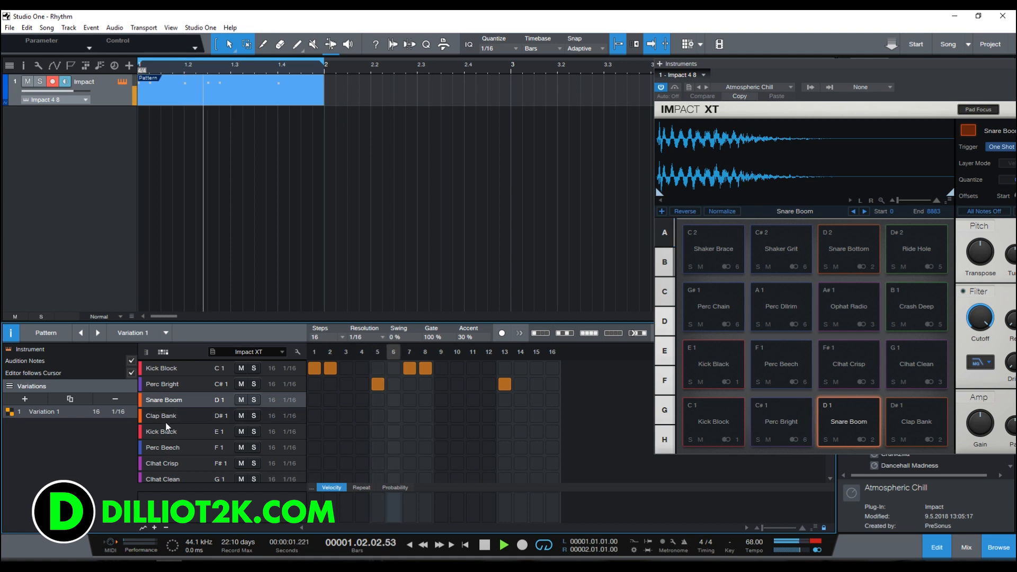
left_click(164, 418)
left_click(165, 464)
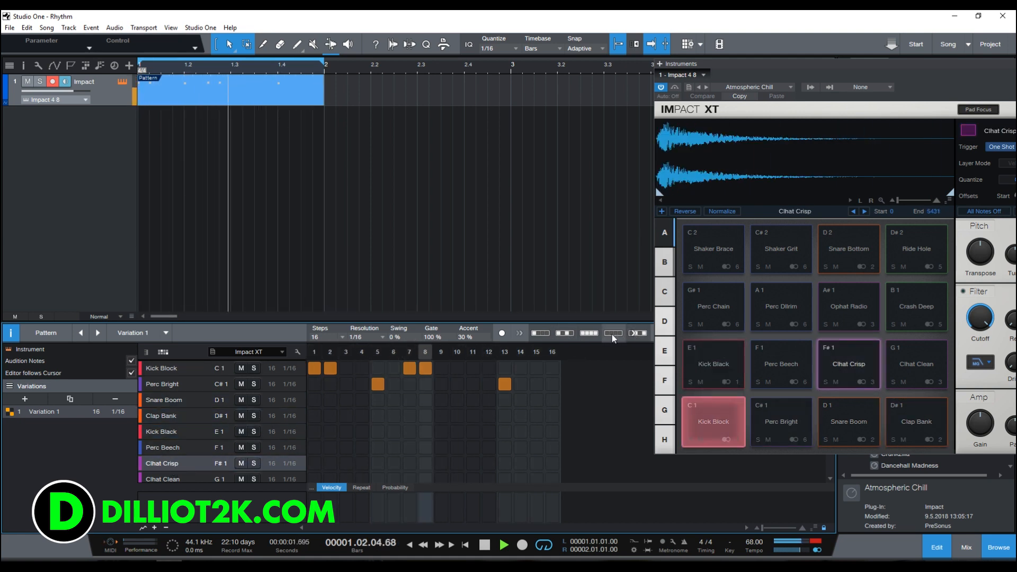
left_click(592, 334)
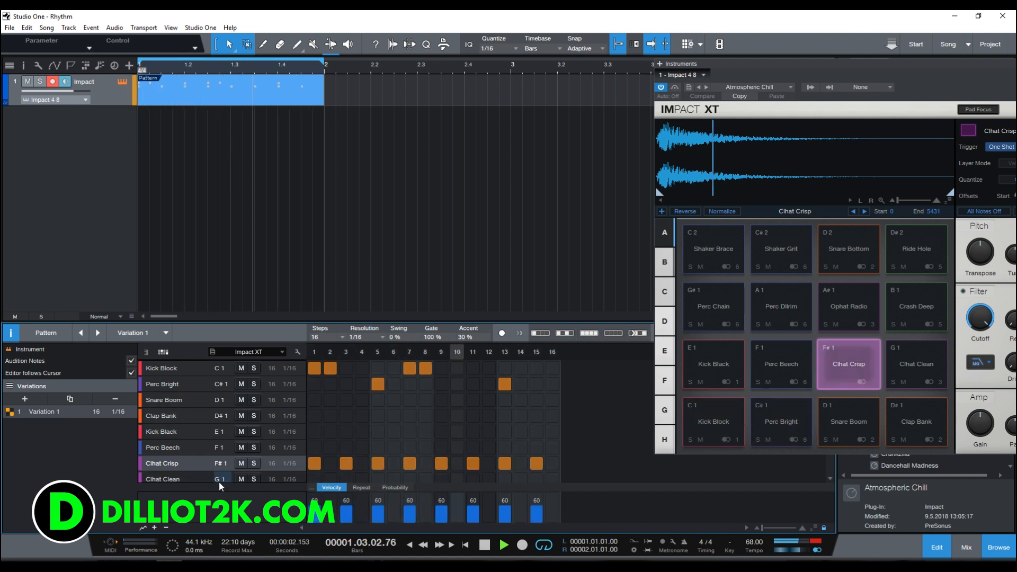
Fill the Clhat Clean lane with hits on every second step and shift them onto the even steps.
left_click(286, 479)
scroll(296, 471, "down", 2)
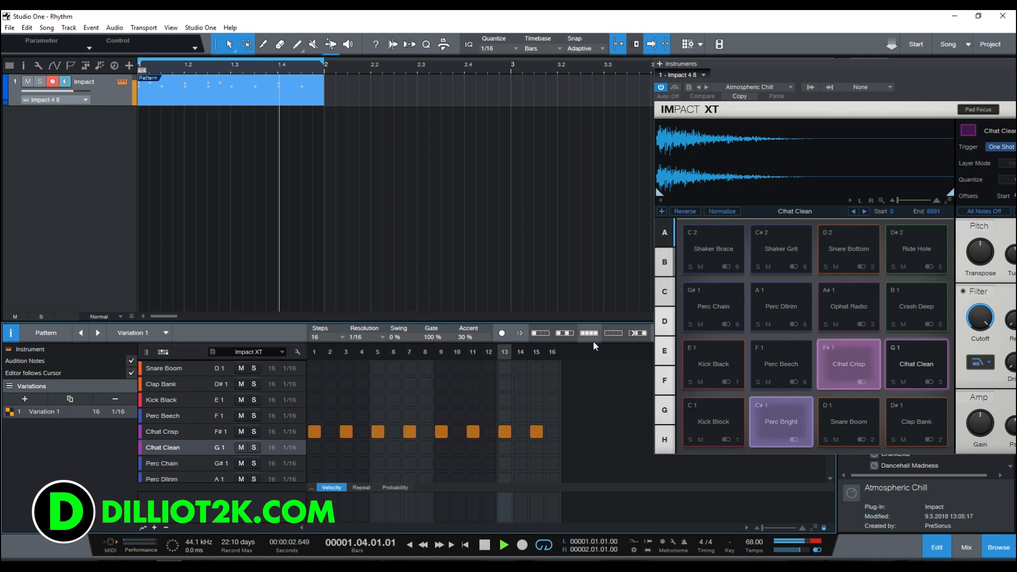
left_click(566, 333)
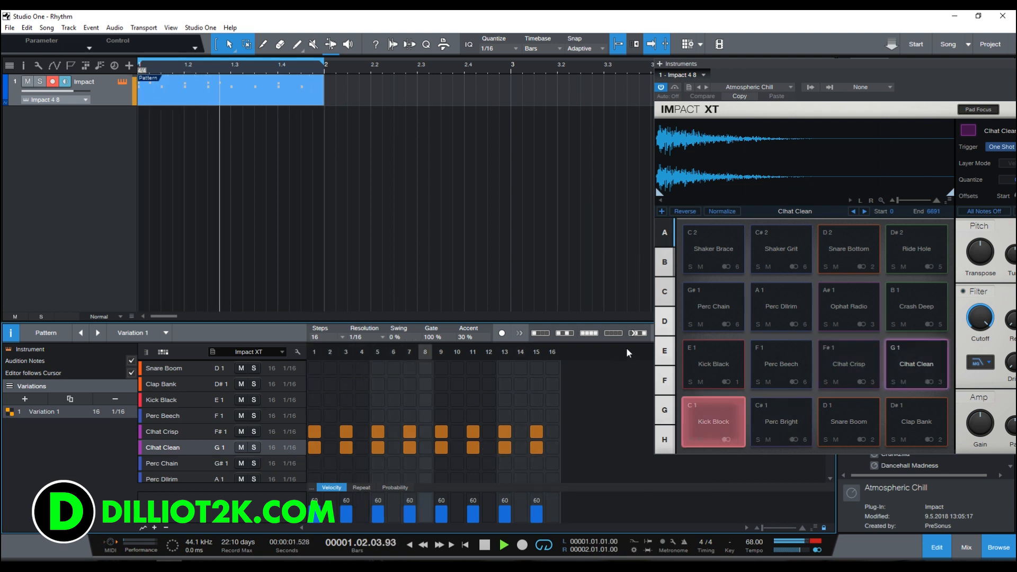
left_click(639, 334)
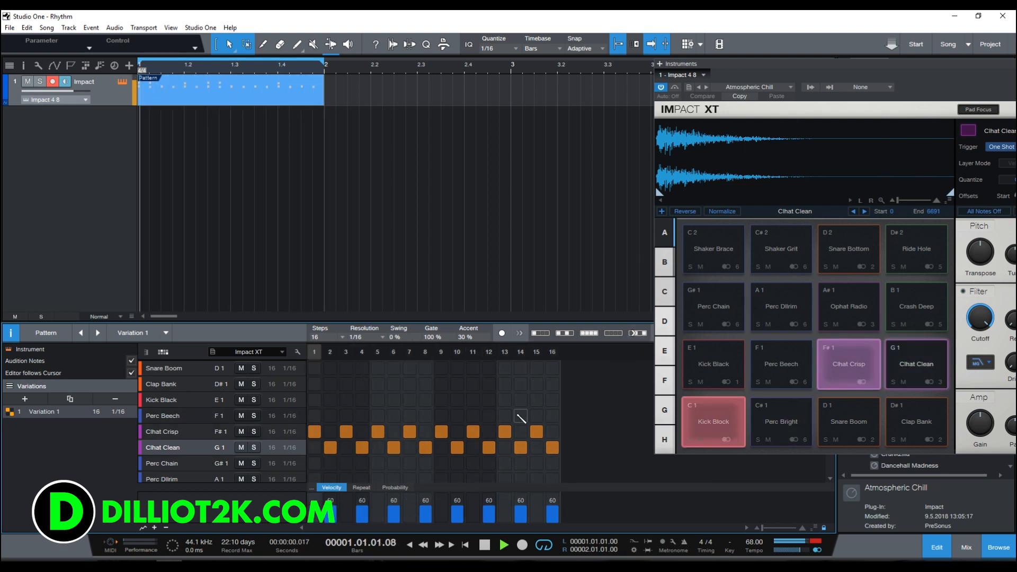
Lower the Impact St 3 channel volume to -9.6 dB in the mixer and reopen the pattern for editing.
key("F3")
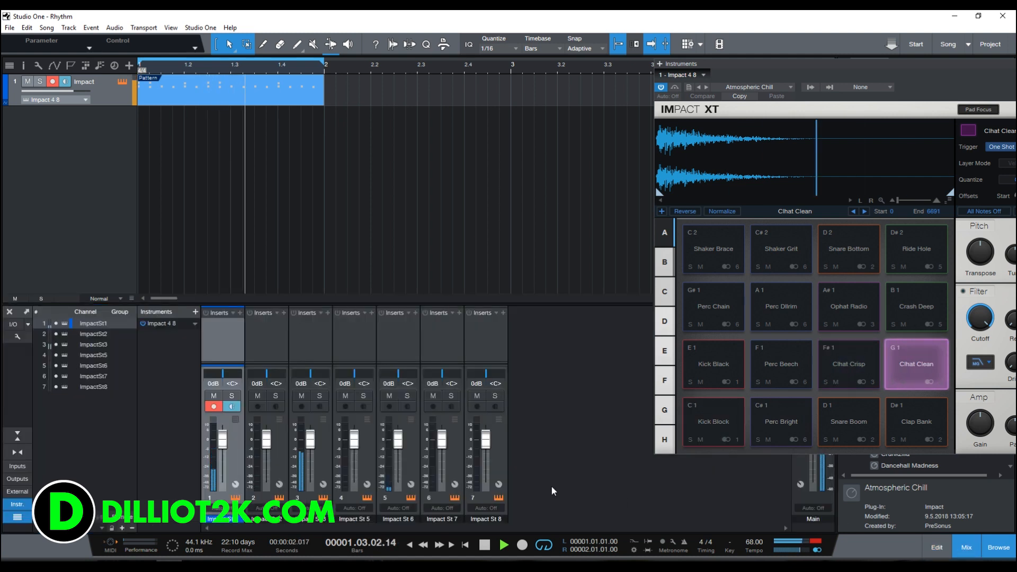
left_click_drag(310, 438, 310, 451)
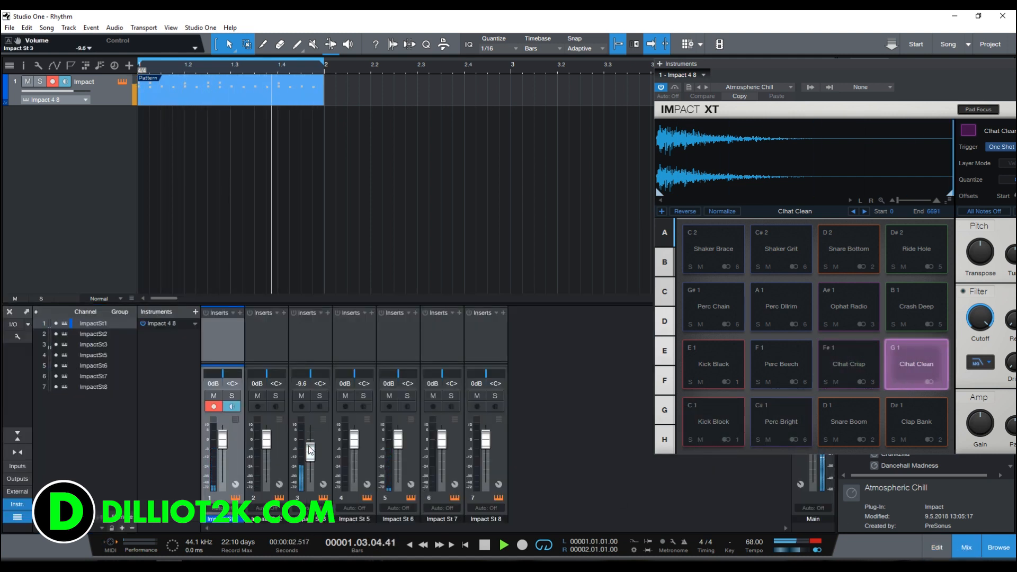
double_click(234, 101)
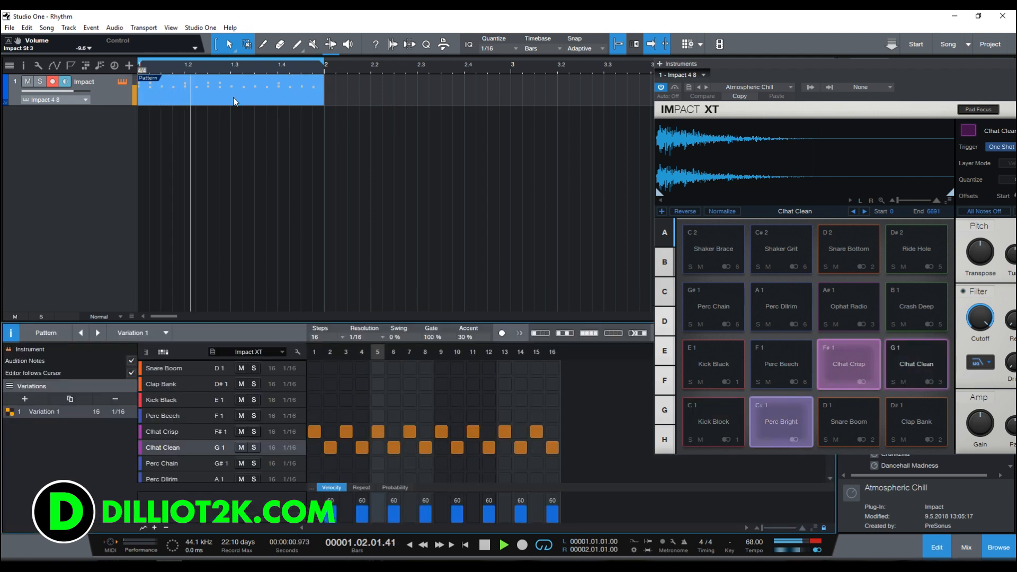
Program Shaker Grit hits on steps 7, 9 and 15 of the pattern.
scroll(178, 431, "down", 5)
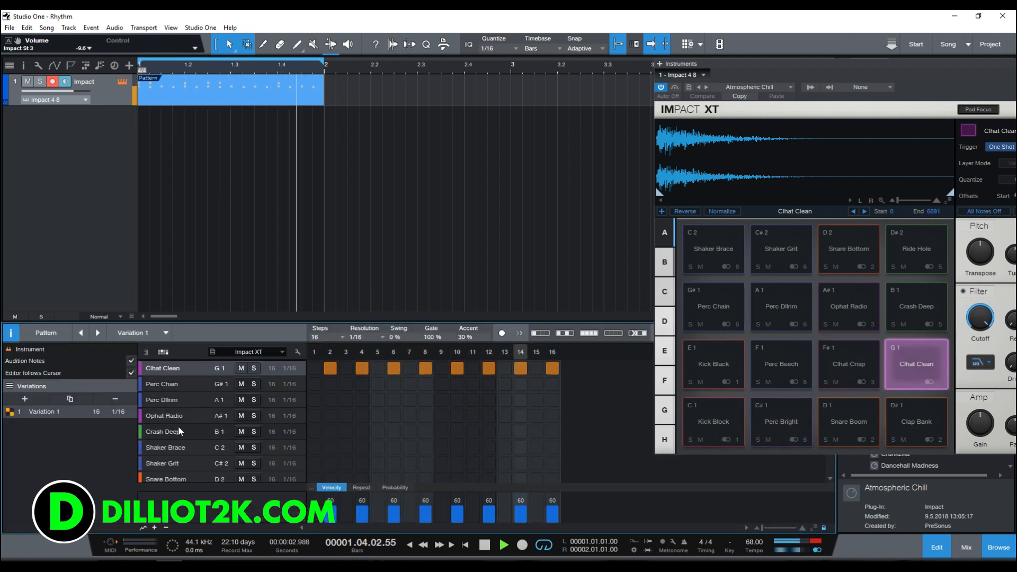
left_click(164, 463)
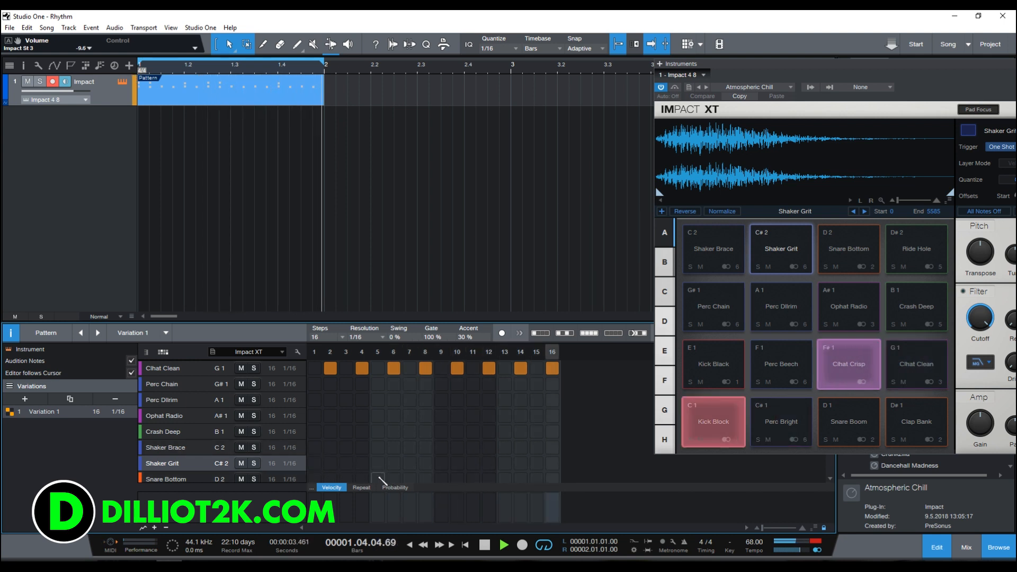
left_click(409, 464)
left_click(441, 464)
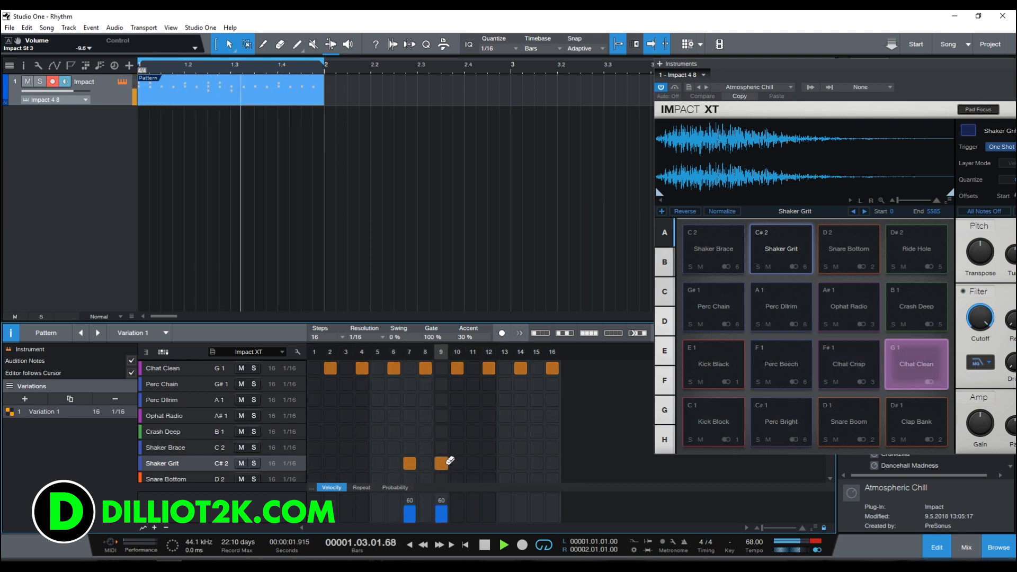
left_click(537, 463)
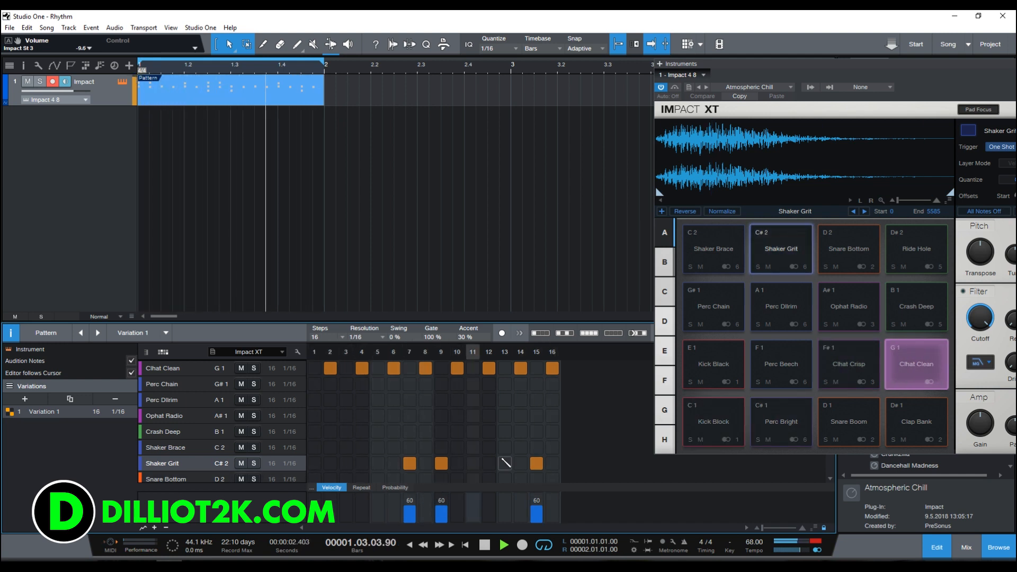
Audition further kit sounds in the pattern lanes, from Snare Bottom and Ride Hole to the Fx sounds, and Clhat Crisp.
scroll(186, 441, "down", 2)
left_click(177, 451)
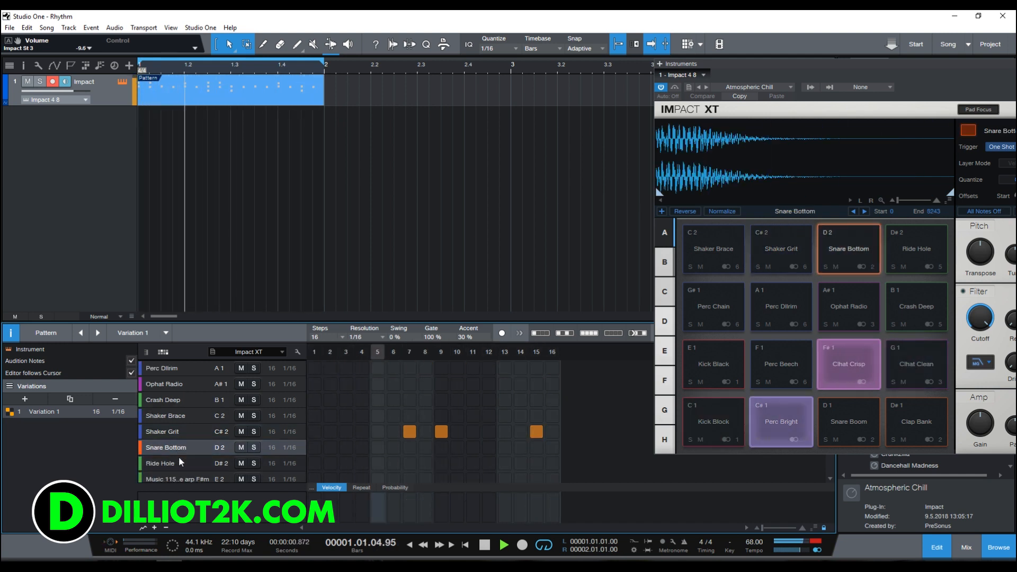
left_click(180, 463)
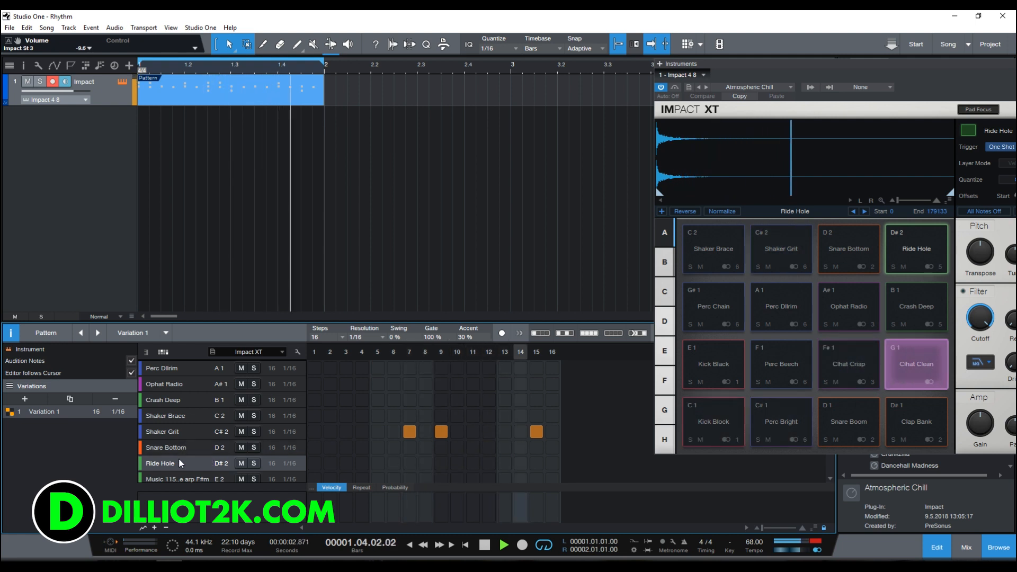
scroll(190, 445, "down", 3)
left_click(188, 434)
scroll(187, 437, "down", 7)
left_click(182, 400)
left_click(180, 386)
scroll(178, 413, "down", 1)
left_click(170, 447)
scroll(178, 434, "up", 12)
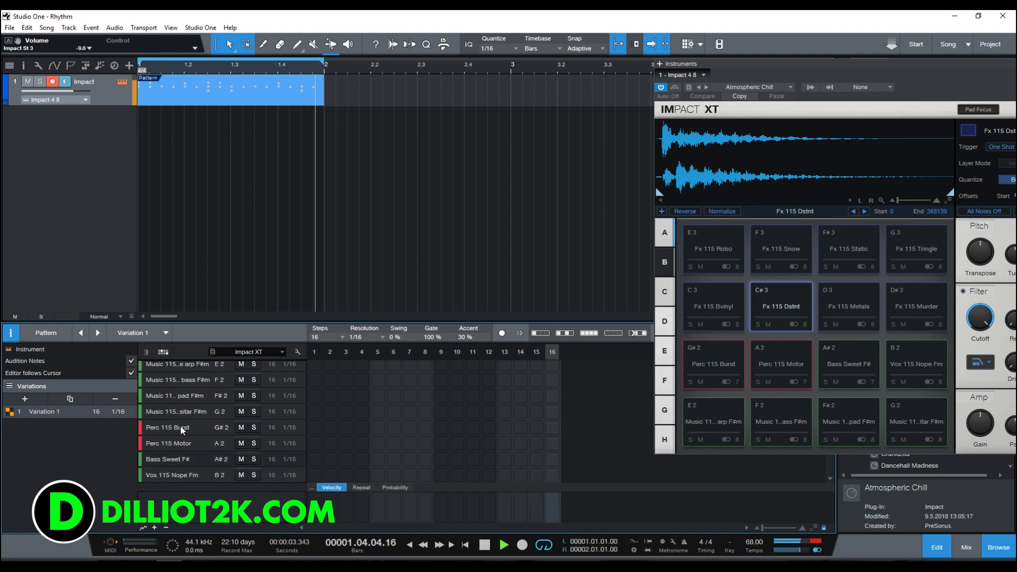
scroll(178, 419, "up", 7)
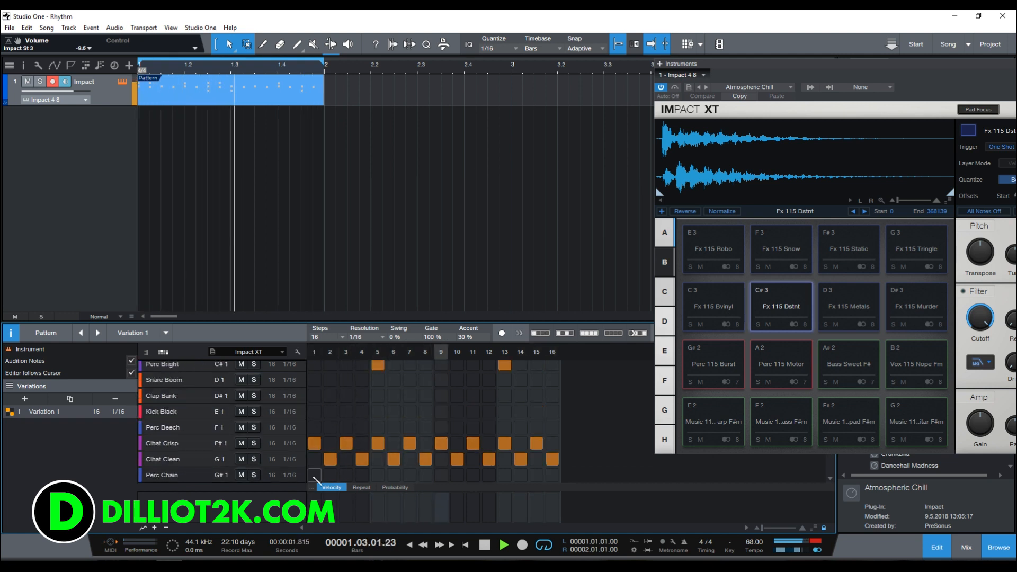
left_click(162, 444)
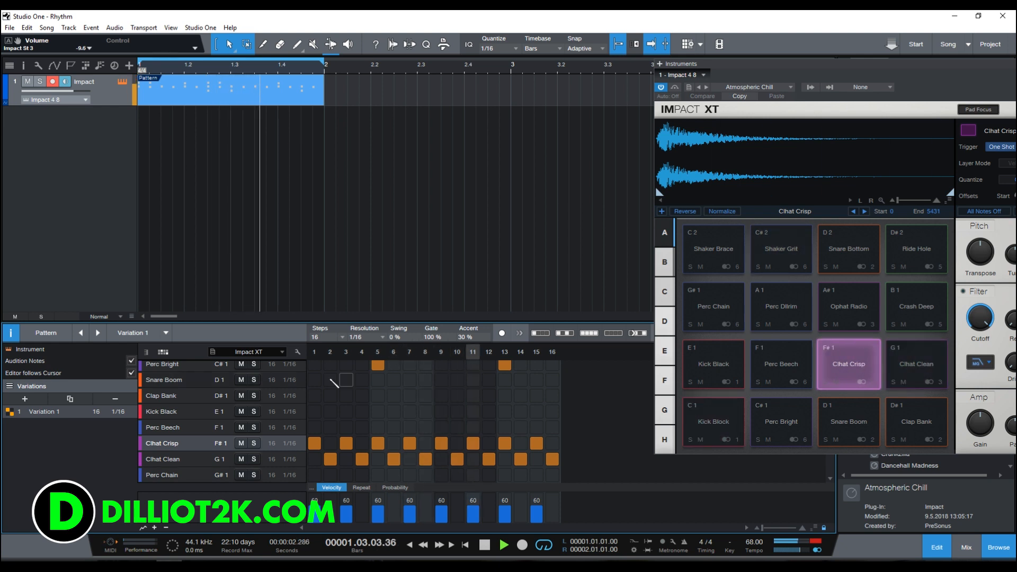
scroll(247, 404, "up", 1)
Raise the Impact St 1 channel volume to +5.1 dB, undo the accidental split of the pattern and reopen it for editing.
key("F3")
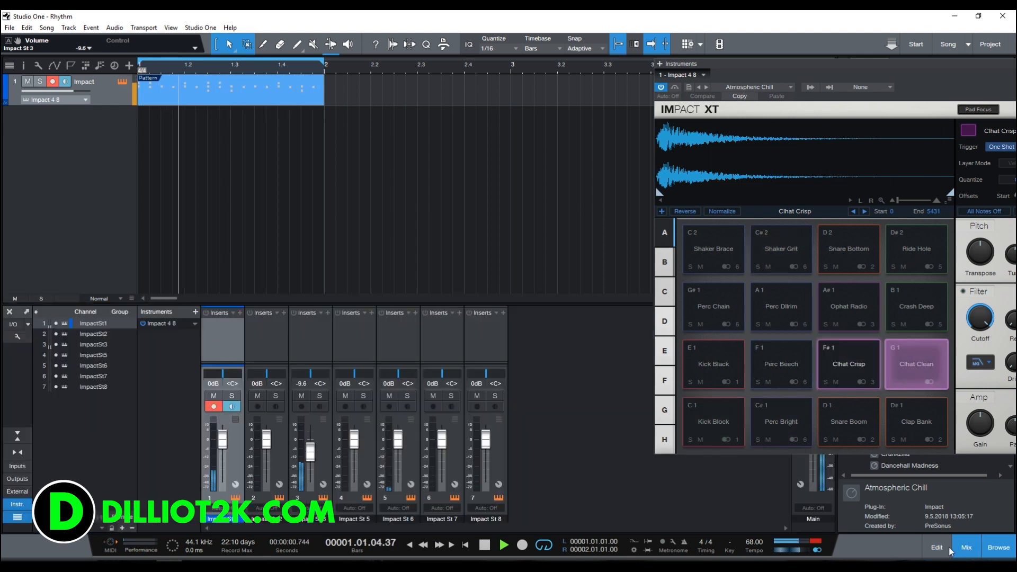
left_click_drag(223, 442, 226, 435)
double_click(198, 85)
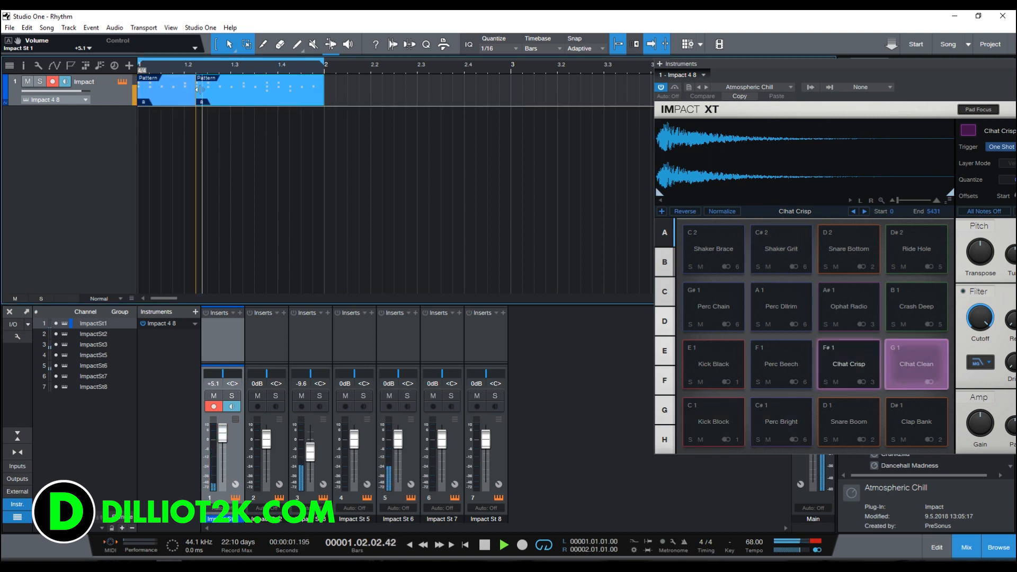
key("ctrl+z")
double_click(205, 101)
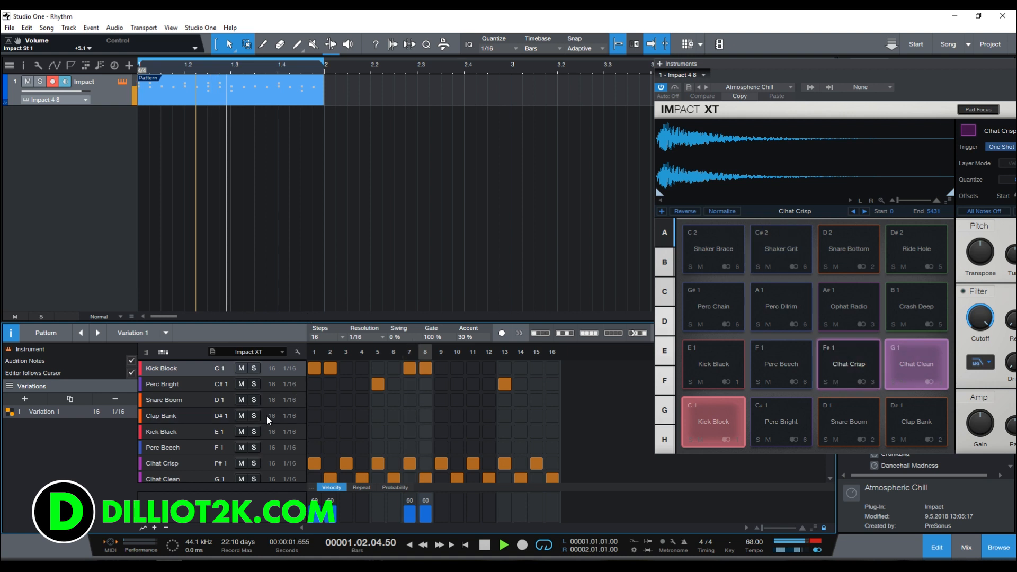
Set Clhat Crisp's probability to 19% on step 3, 18% on step 7, 68% on step 13 and 53% on step 15.
left_click(395, 487)
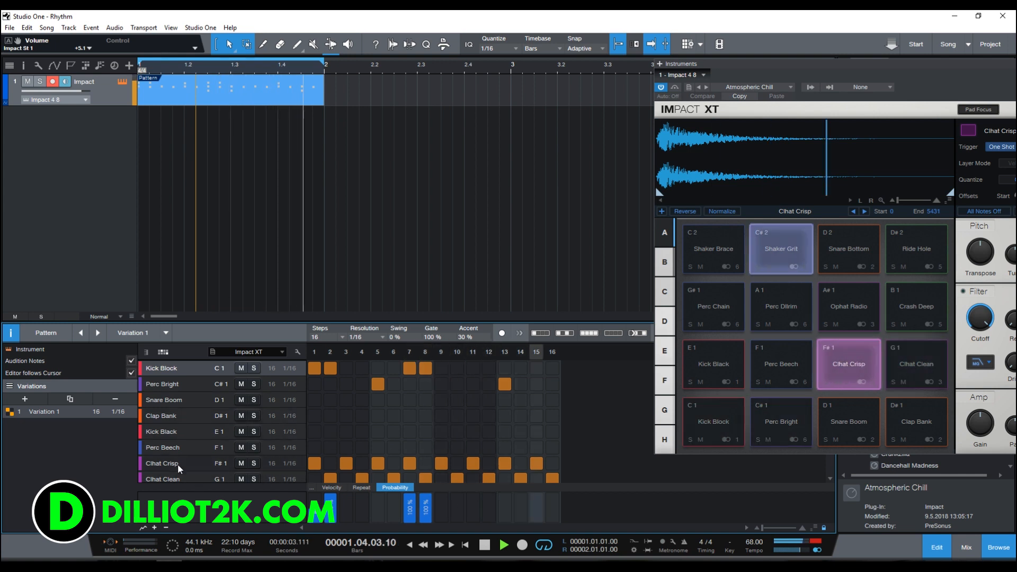
left_click(281, 465)
left_click(504, 502)
left_click(537, 507)
left_click(345, 517)
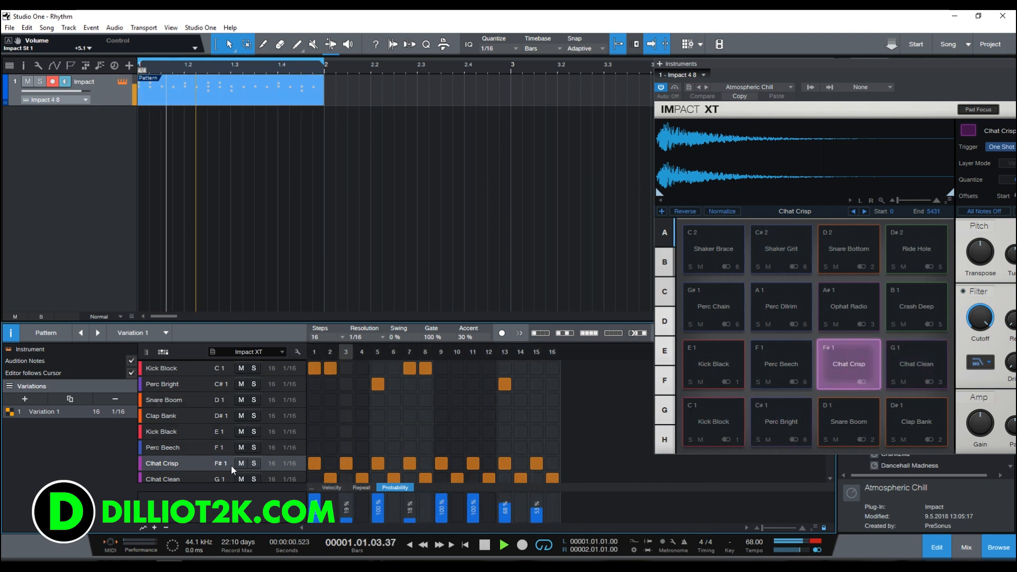
Add Kick Block hits on steps 13 and 16, setting probability to 21% on step 8, 61% on step 13 and 0% on step 16.
left_click(206, 371)
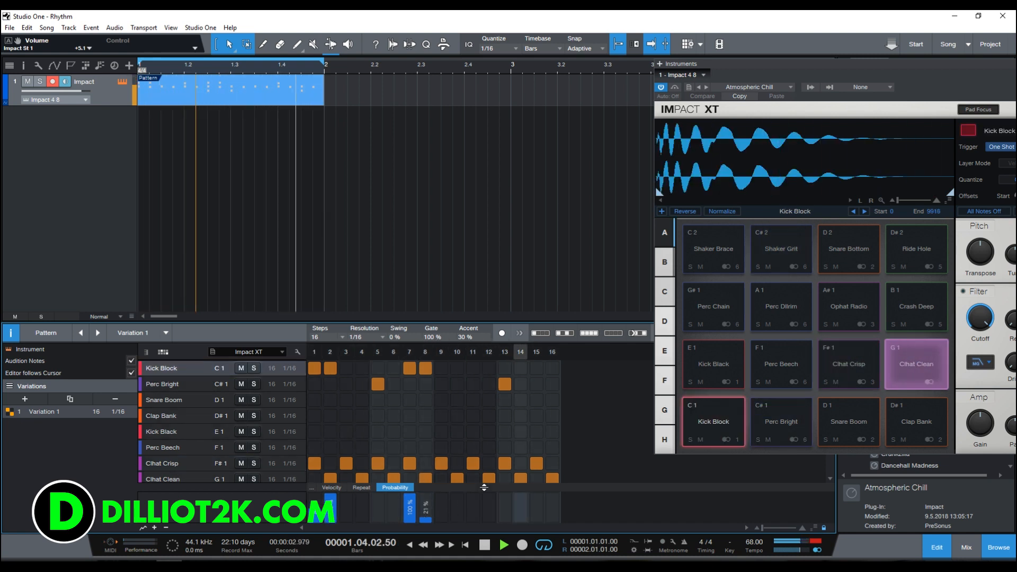
left_click_drag(552, 503, 552, 523)
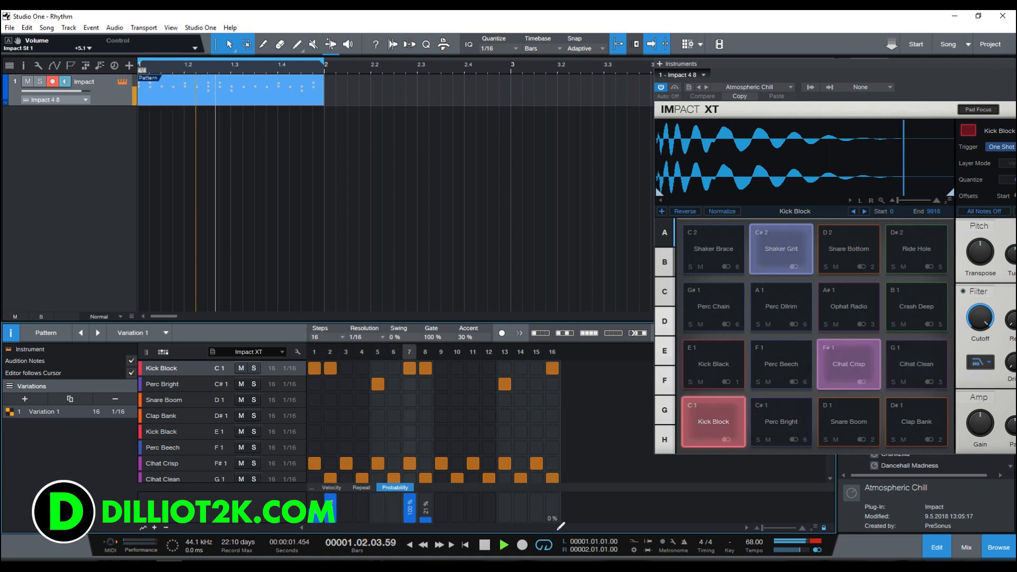
left_click(504, 367)
left_click(504, 505)
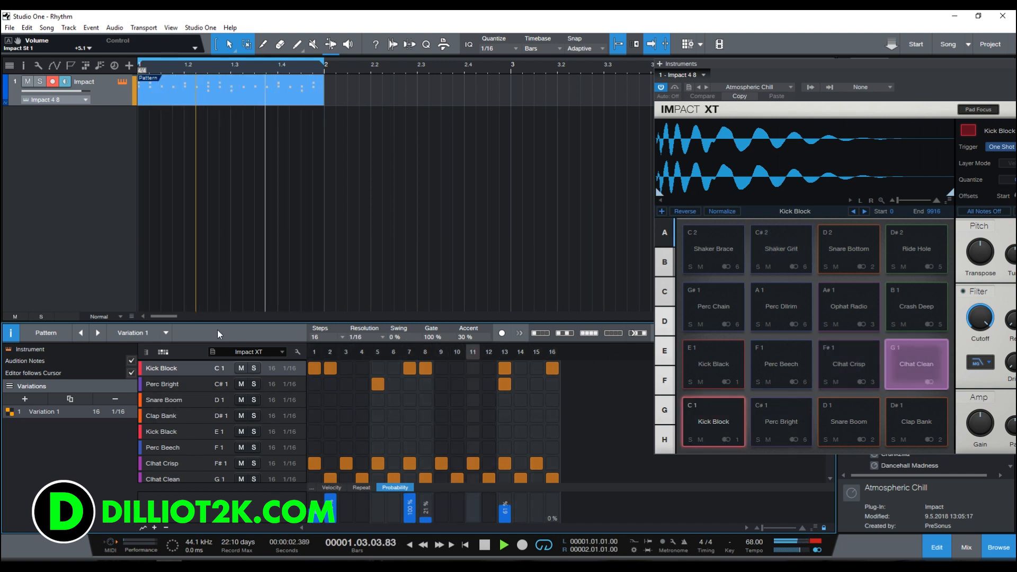
Set the repeat value of the Clhat Crisp hit on step 9 to 4.
left_click(167, 465)
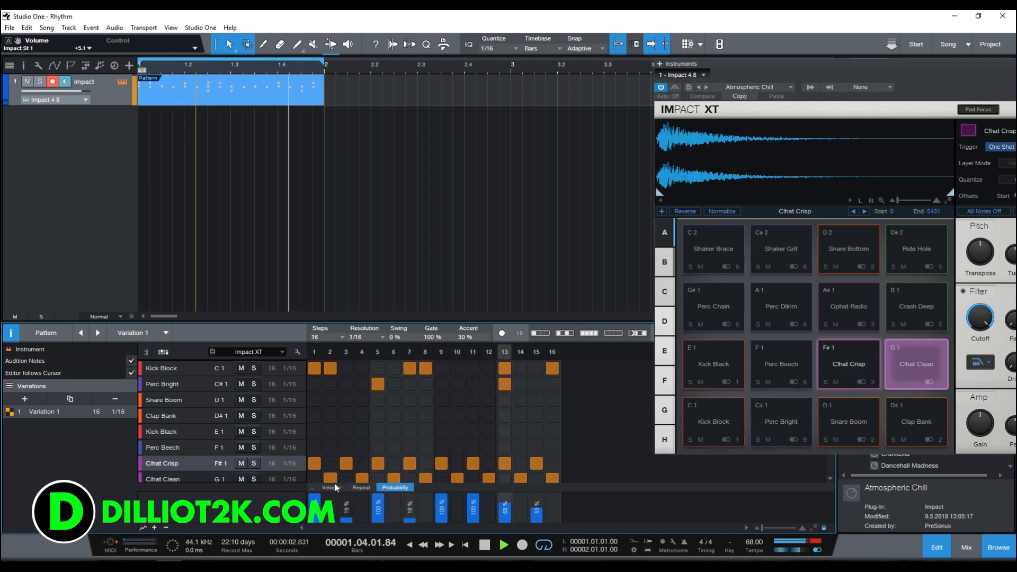
left_click(361, 487)
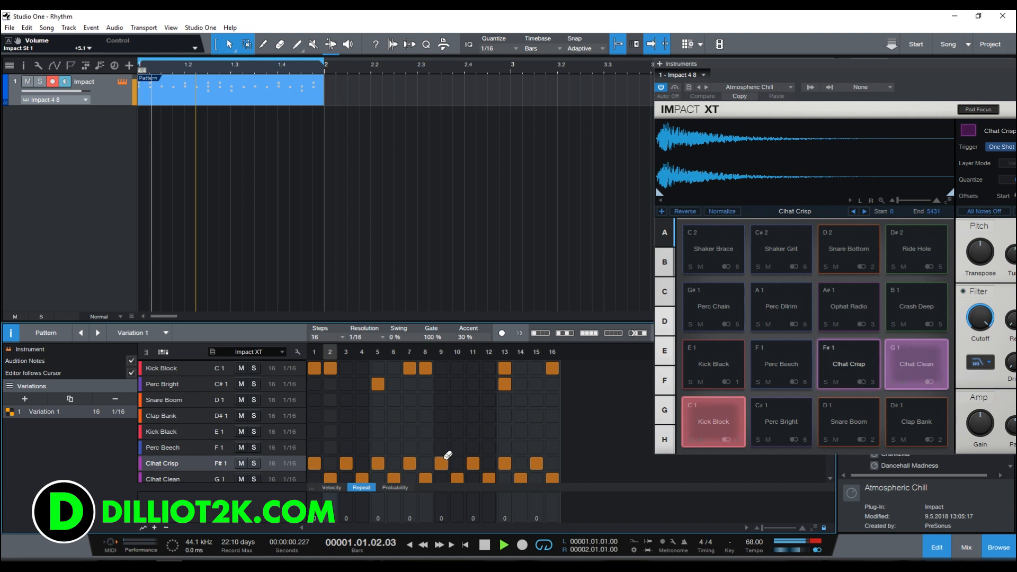
left_click_drag(446, 518, 446, 479)
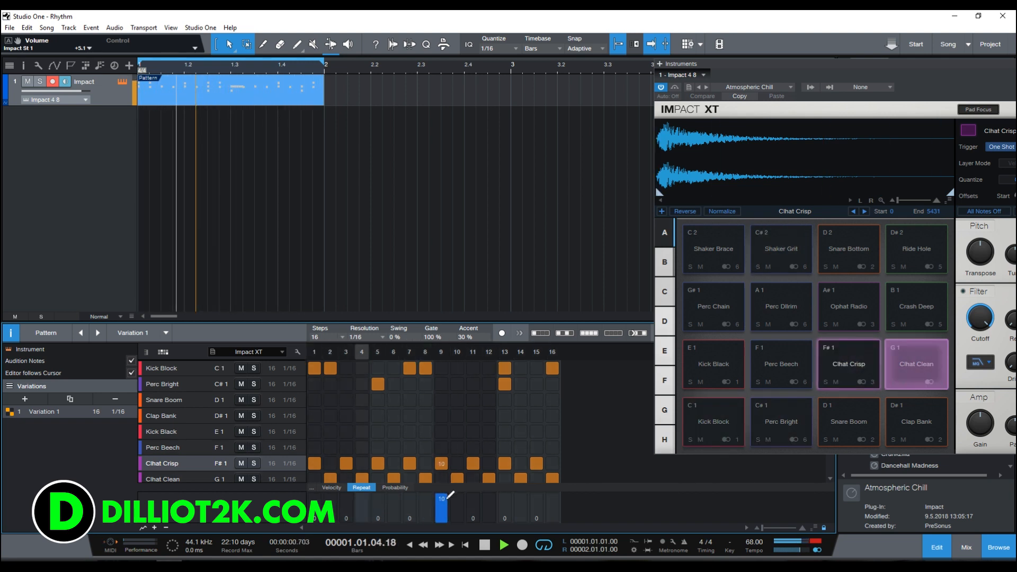
left_click_drag(448, 498, 445, 512)
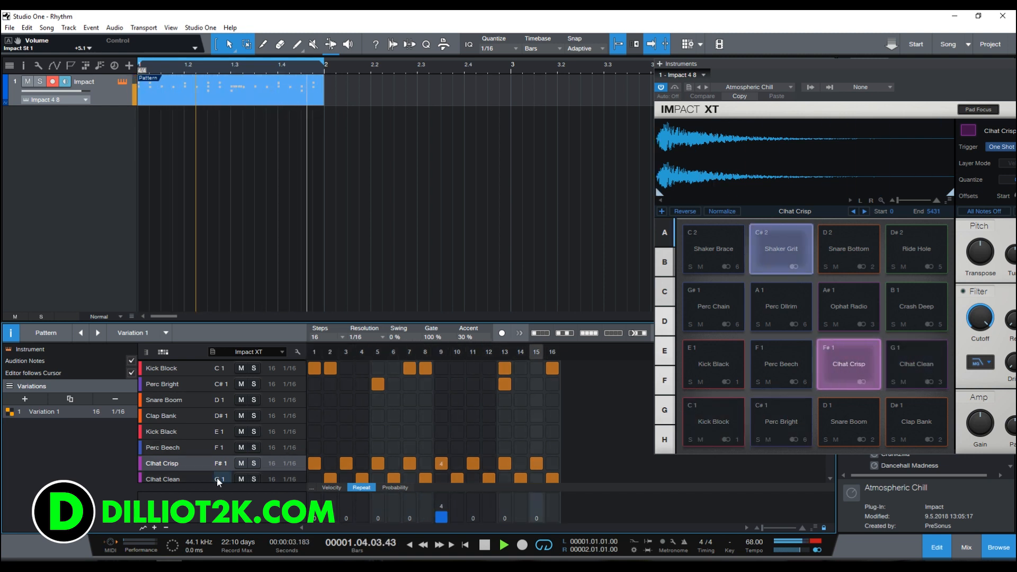
Set Clhat Clean's repeats to 7 on step 2, 5 on step 10, 3 on step 12, 2 on step 14 and 6 on step 16.
left_click(196, 479)
left_click(331, 503)
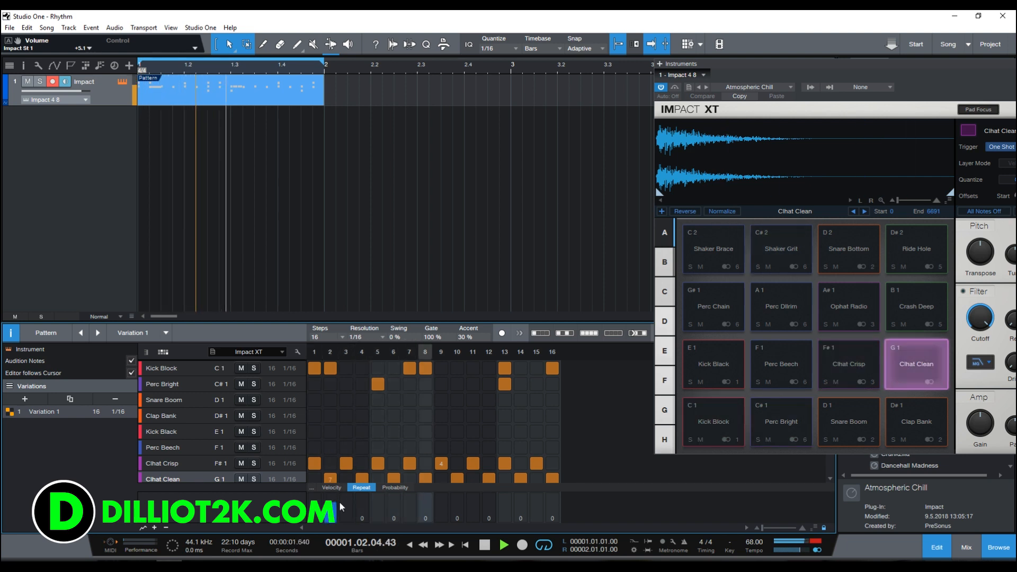
left_click(521, 515)
left_click(553, 505)
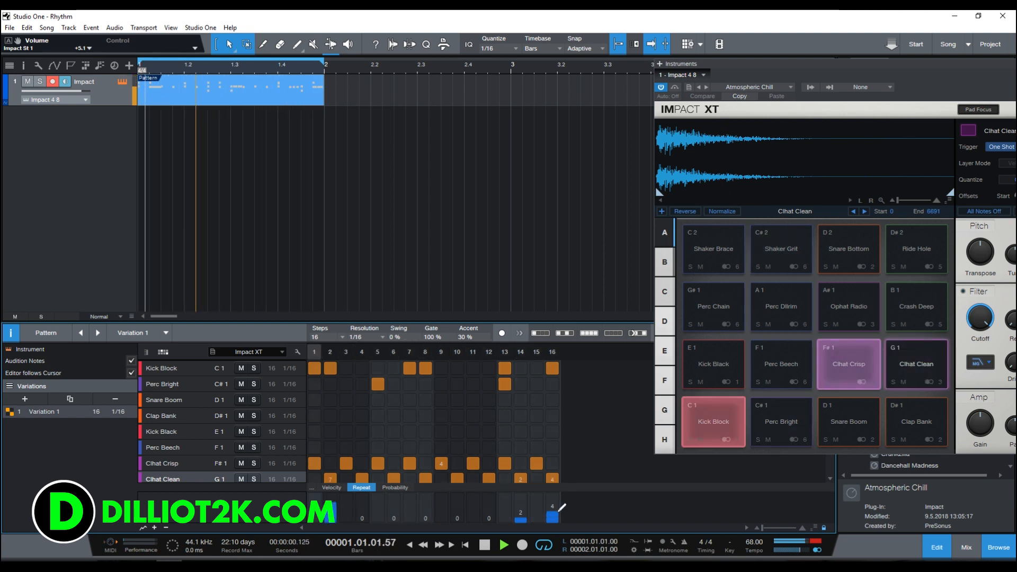
left_click(457, 510)
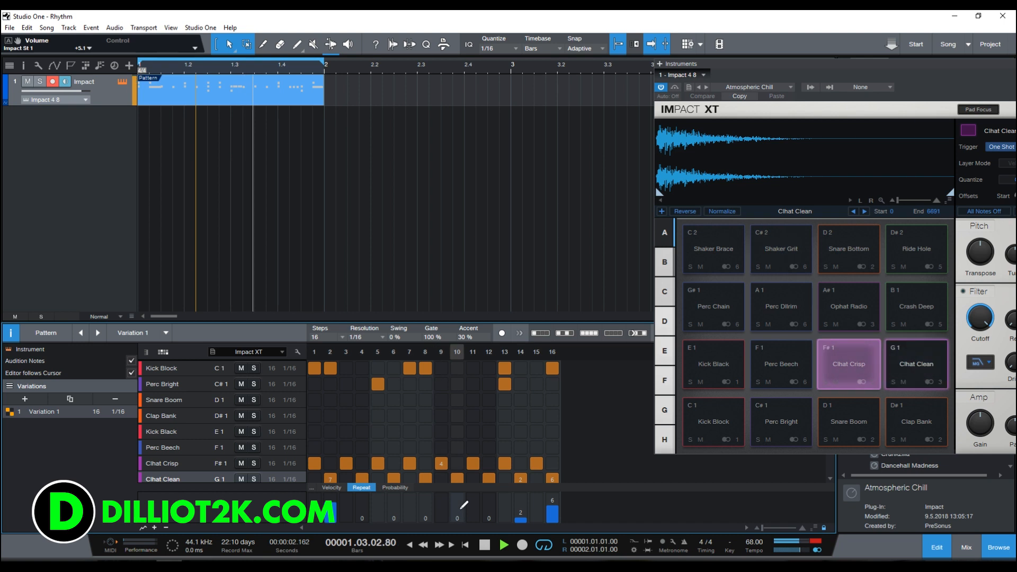
left_click(489, 510)
Program Clap Bank hits on steps 5 and 13 and duplicate Variation 1 of the pattern.
left_click(162, 415)
left_click(505, 416)
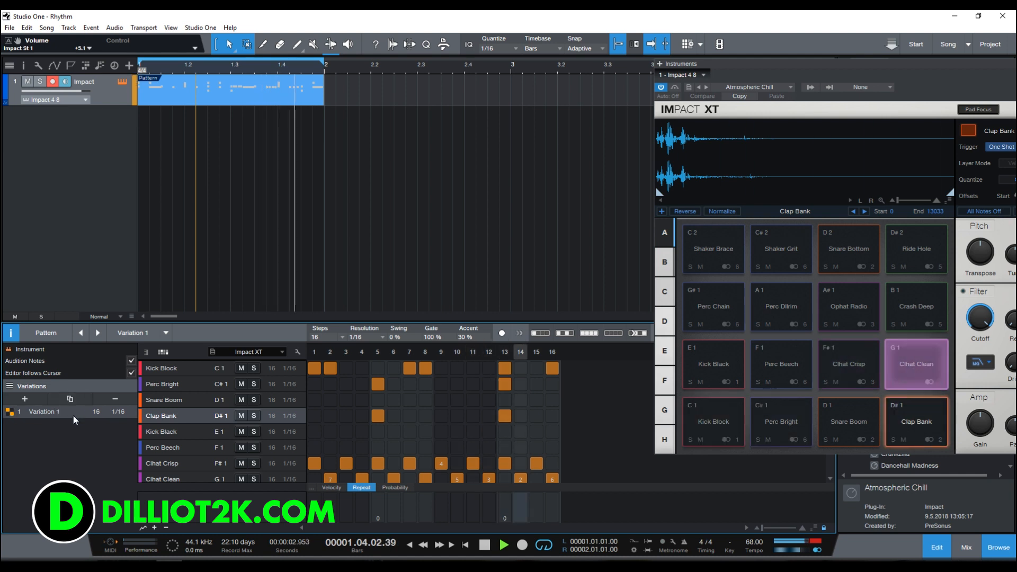
left_click(71, 399)
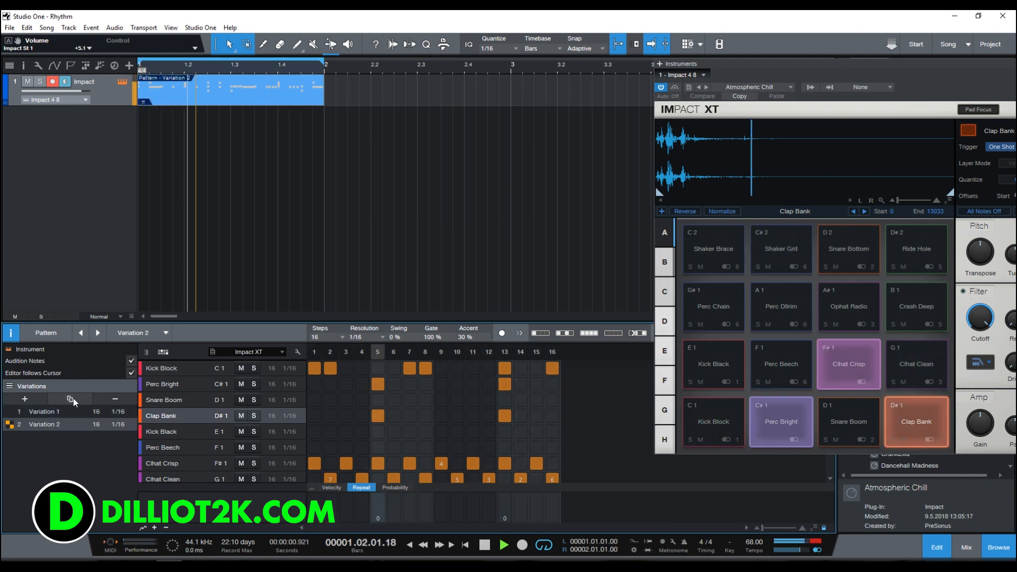
Clear all Kick Block steps in Variation 2 and compare it with Variation 1.
double_click(72, 427)
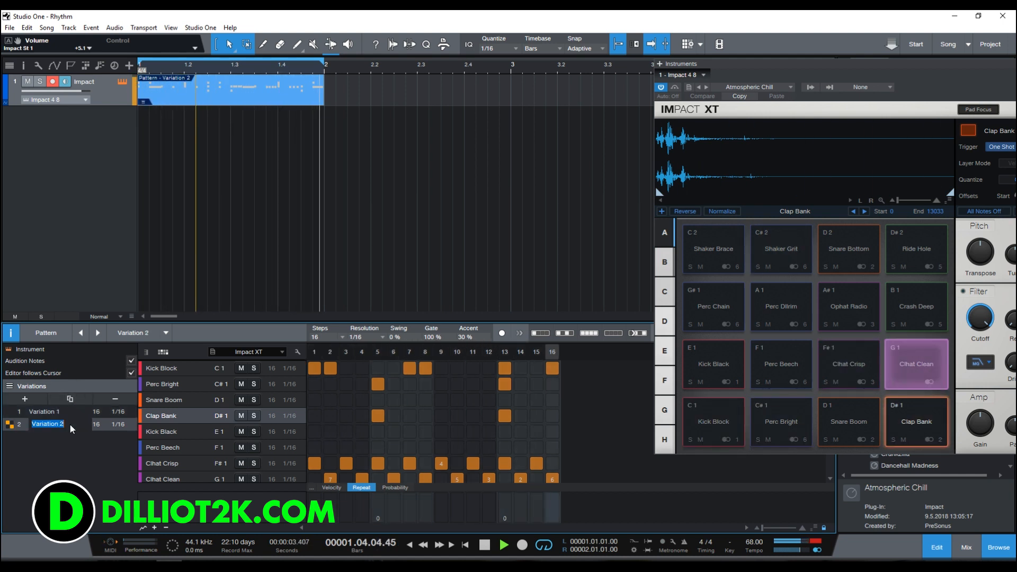
left_click(71, 449)
left_click(187, 371)
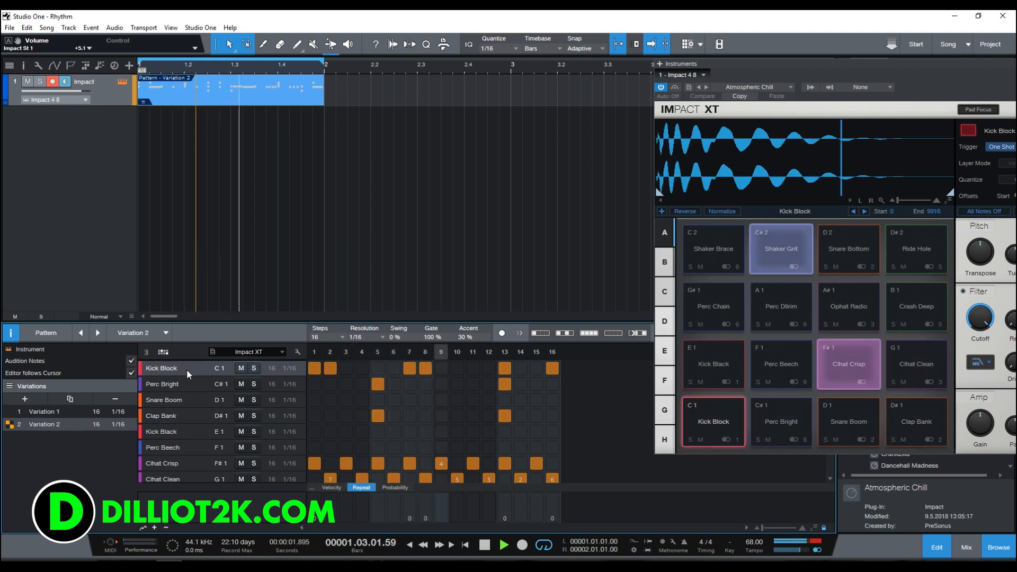
left_click(612, 334)
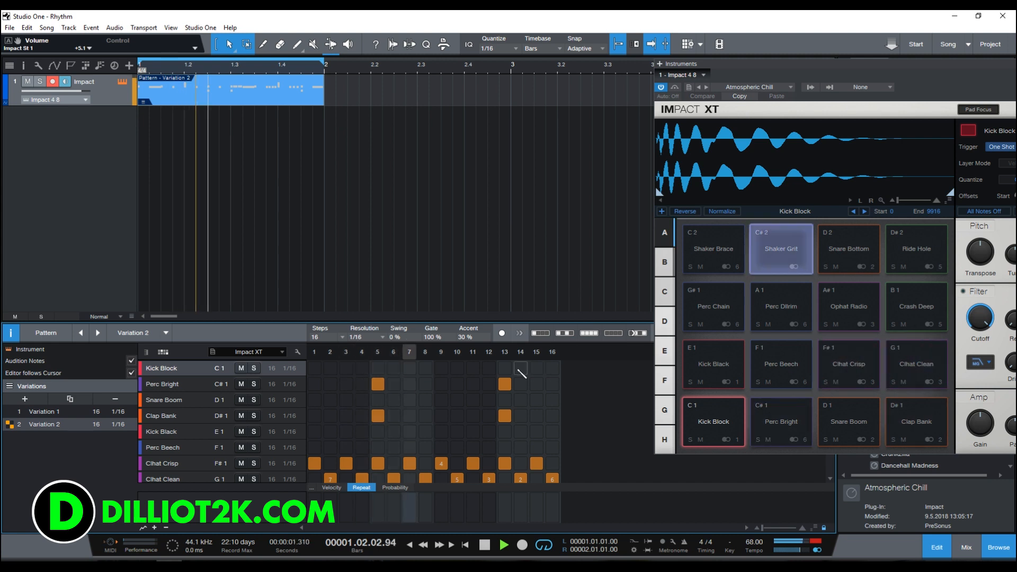
left_click(49, 414)
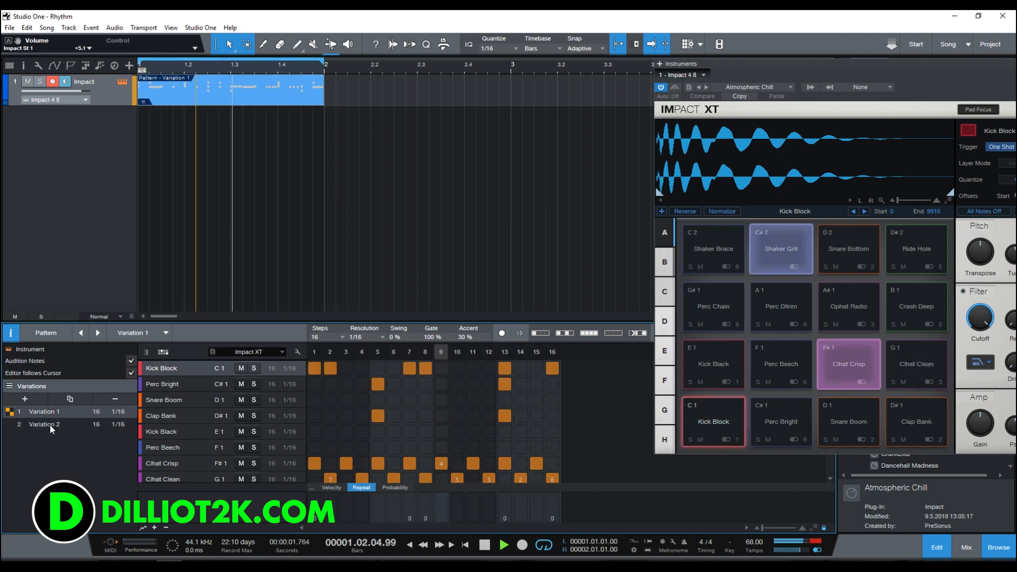
left_click(50, 425)
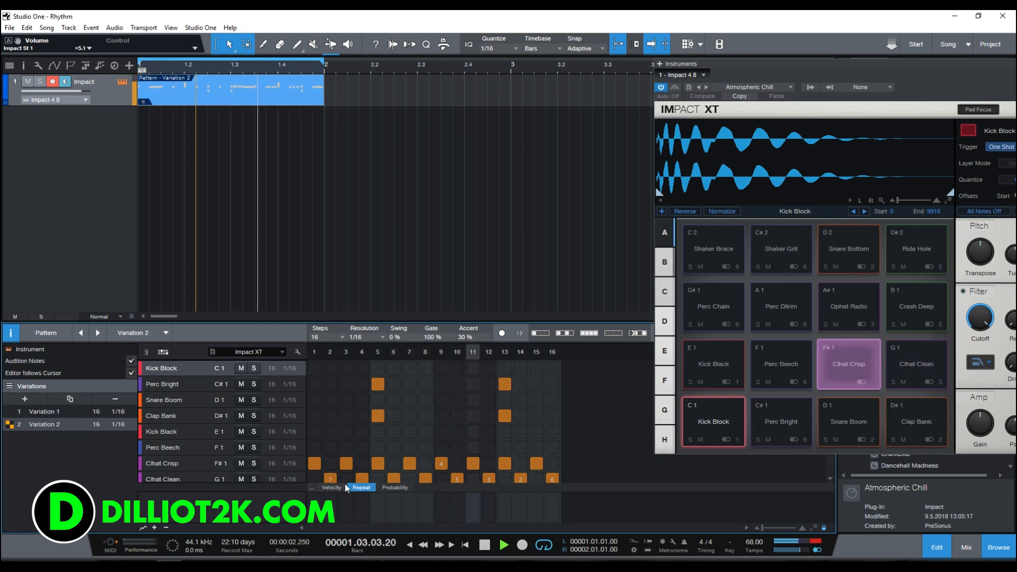
In Variation 2, set Clhat Clean's repeats to 1 on steps 2, 10 and 16 and to 2 on step 12.
left_click(182, 478)
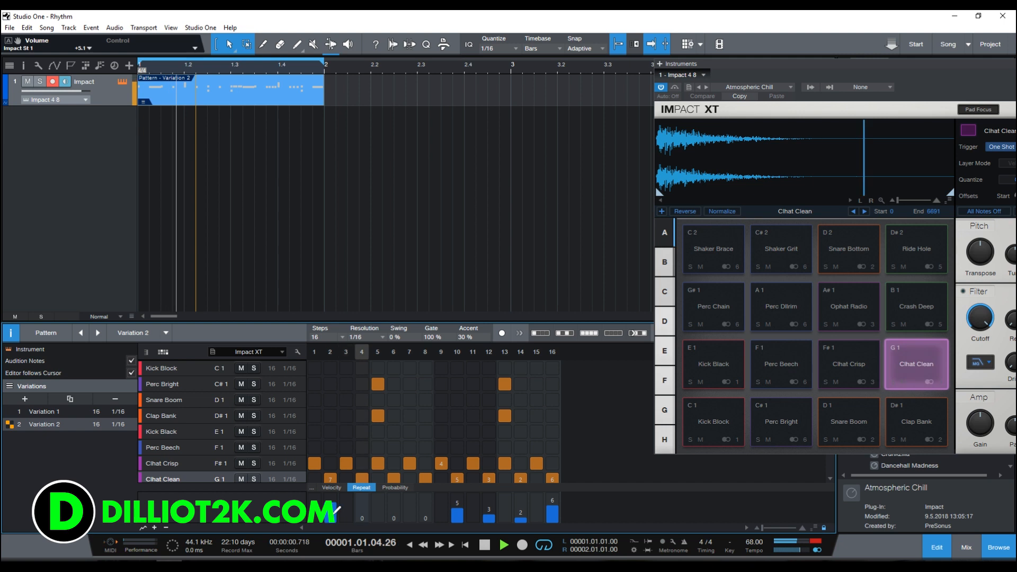
left_click_drag(341, 519, 467, 521)
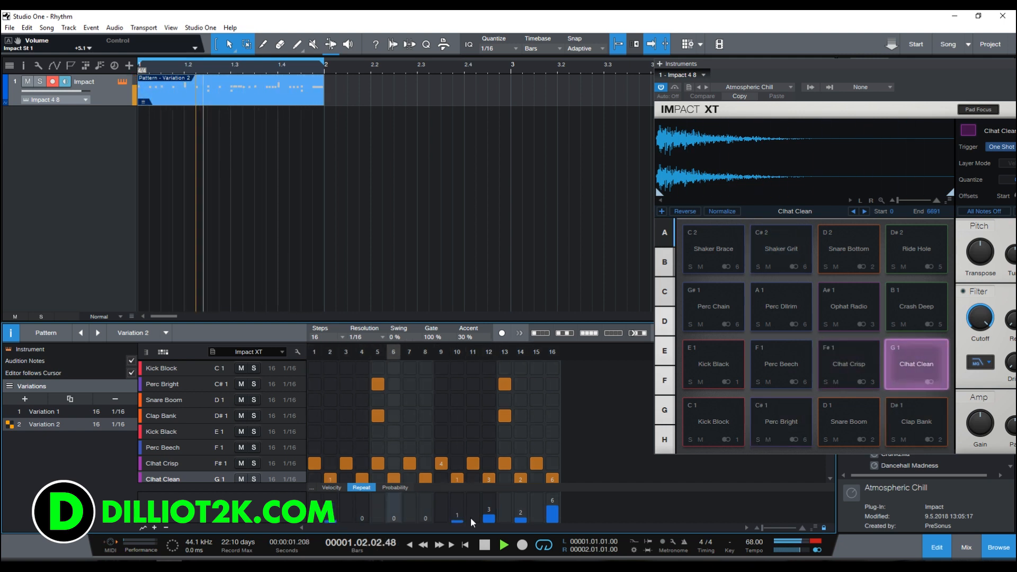
left_click_drag(467, 519, 494, 512)
left_click(552, 518)
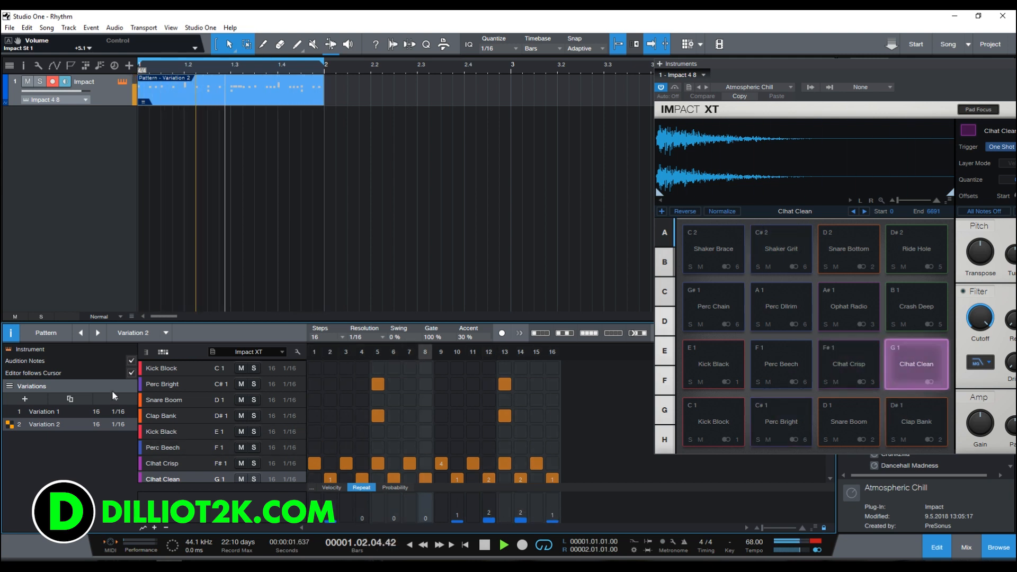
Return to Variation 1, close the Impact XT instrument window and stop playback.
left_click(45, 413)
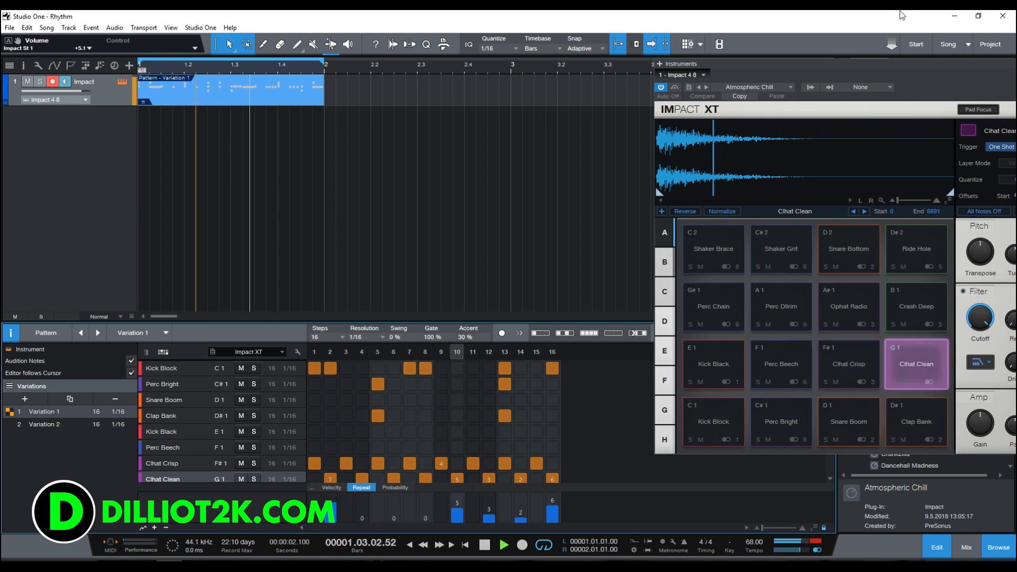
left_click_drag(855, 59, 618, 97)
left_click(869, 100)
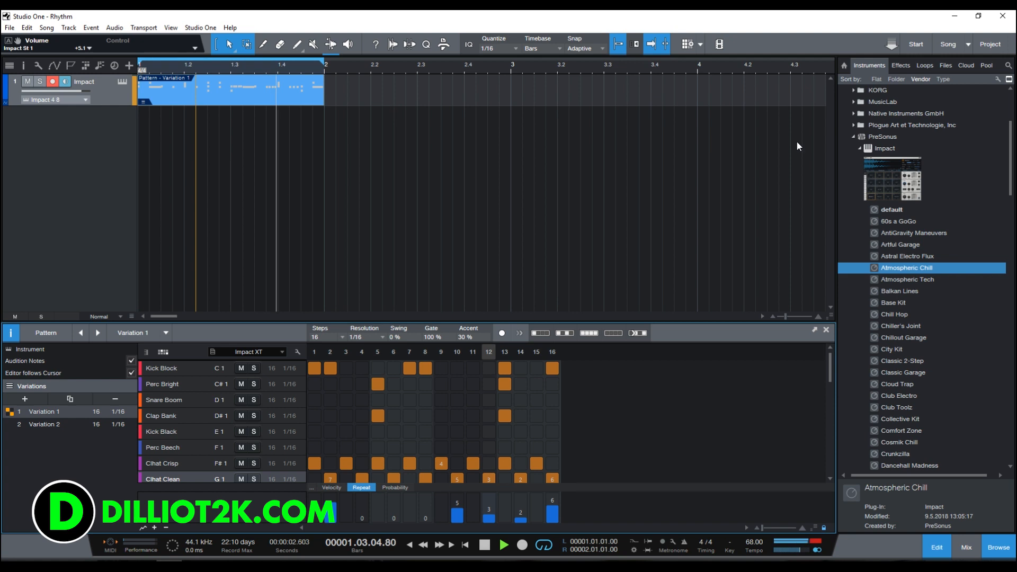
left_click(484, 545)
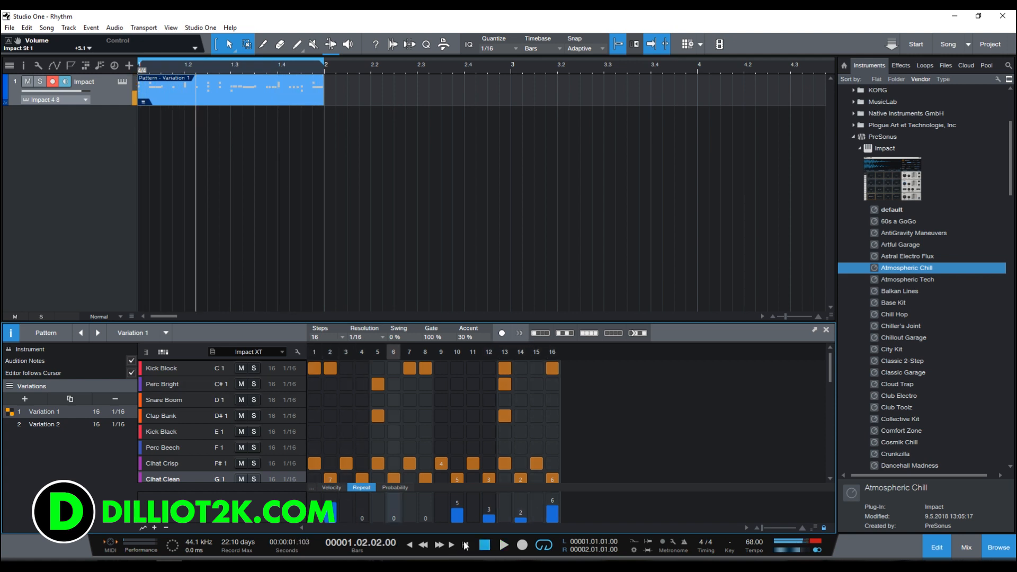
Add an empty Variation 3 and fill all 16 Kick Block steps with velocities rising to 100, then stop playback.
left_click(328, 487)
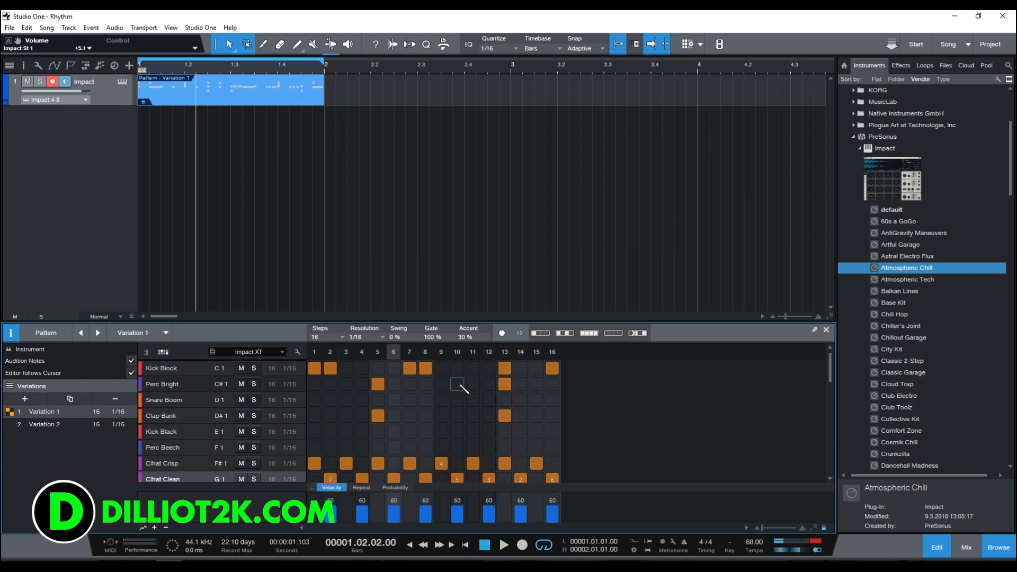
left_click(41, 401)
left_click_drag(318, 373, 552, 369)
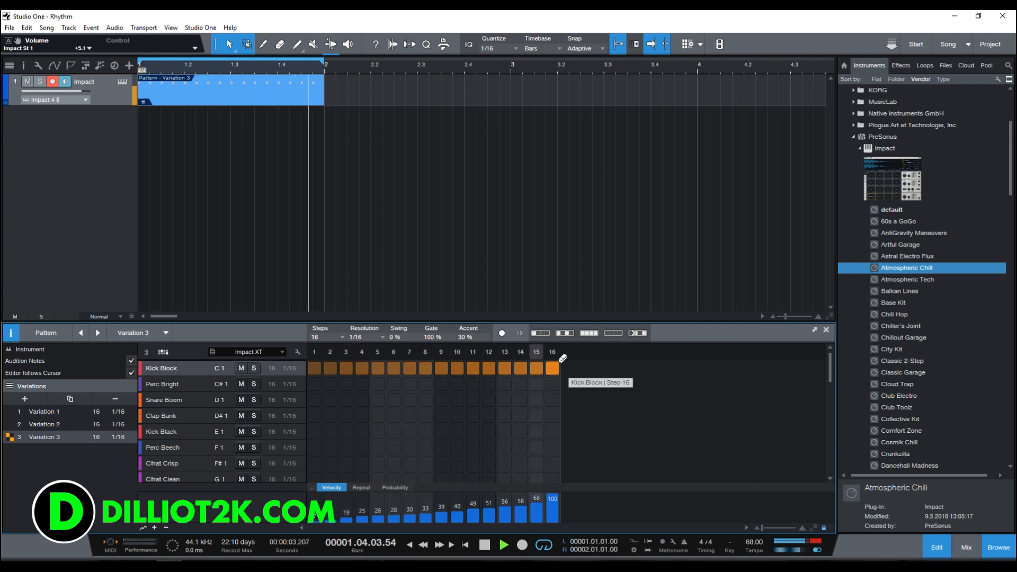
left_click(482, 545)
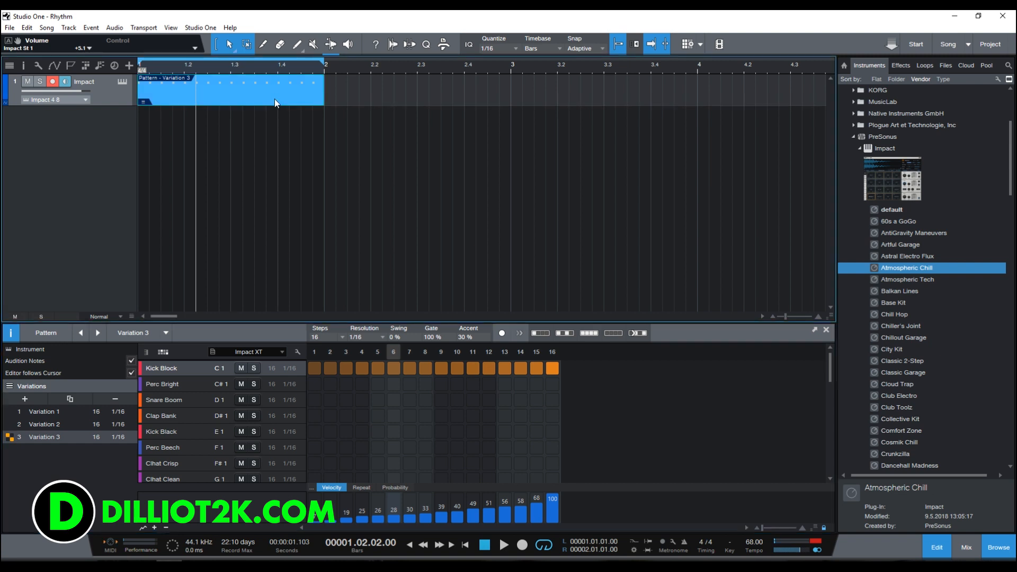
Duplicate the pattern three times so that copies fill bars 2 to 4.
key("d")
key("d")
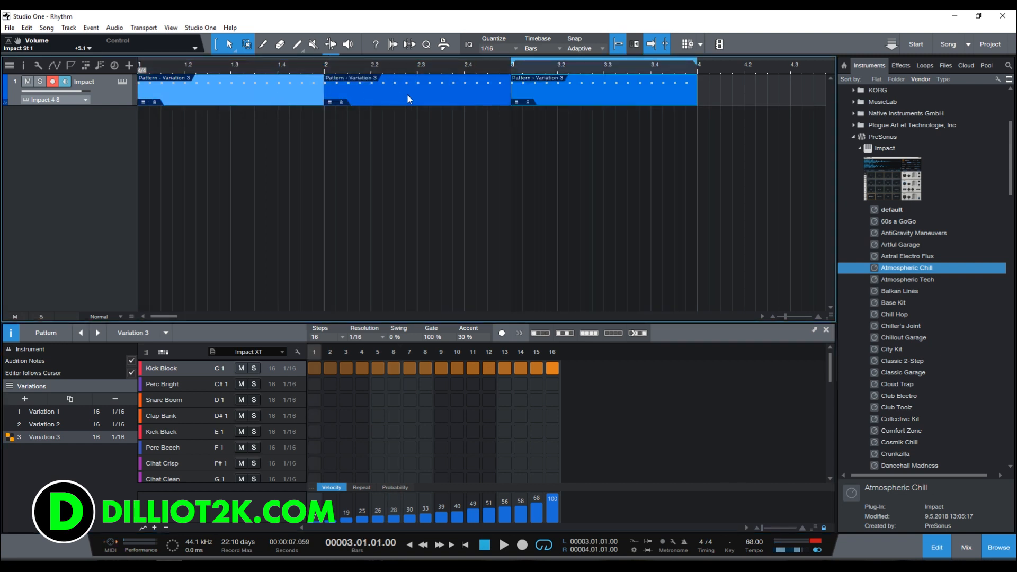
key("d")
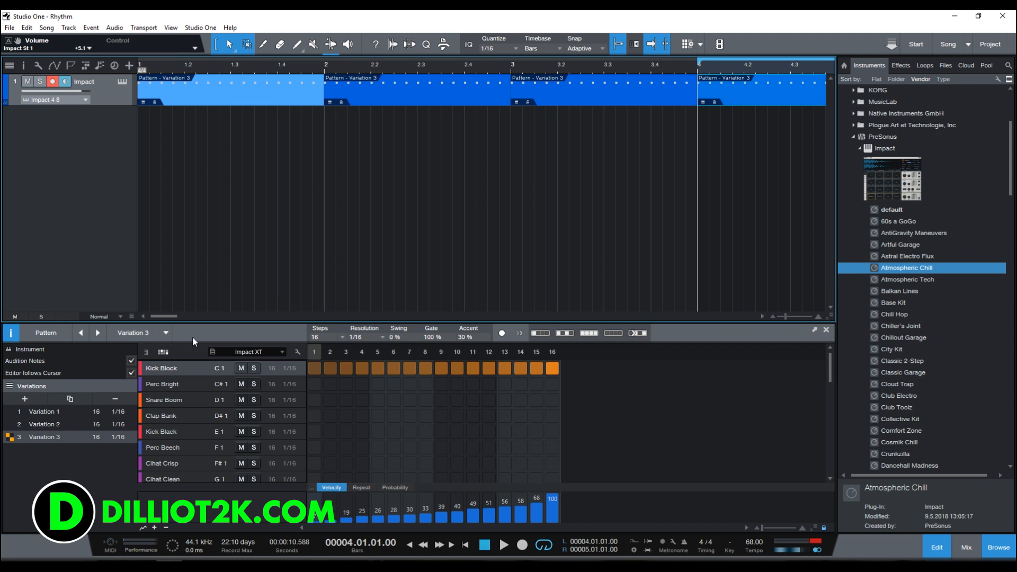
Set the pattern in bar 2 to Variation 1.
left_click(243, 87)
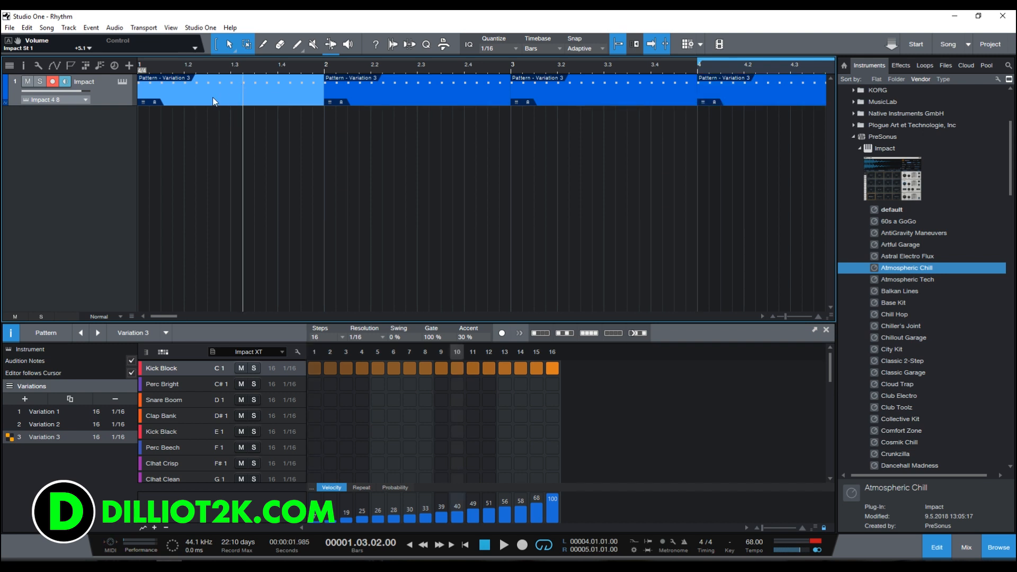
left_click(355, 100)
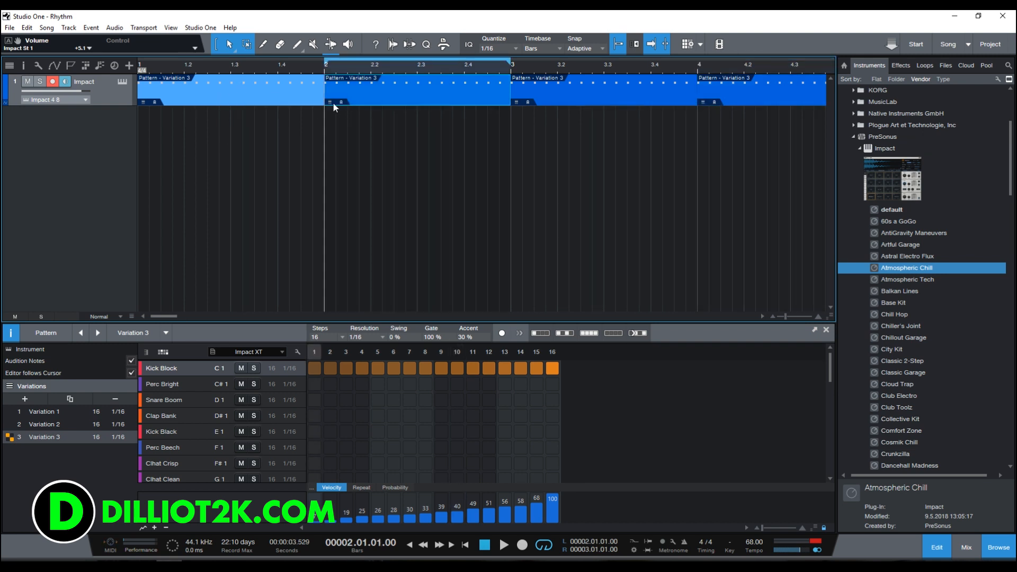
left_click(331, 102)
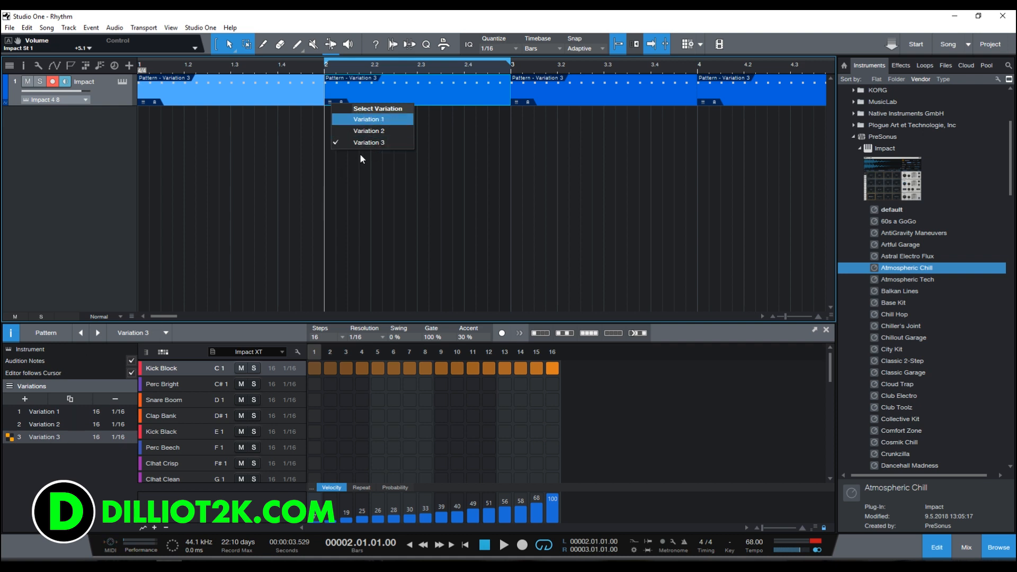
left_click(387, 121)
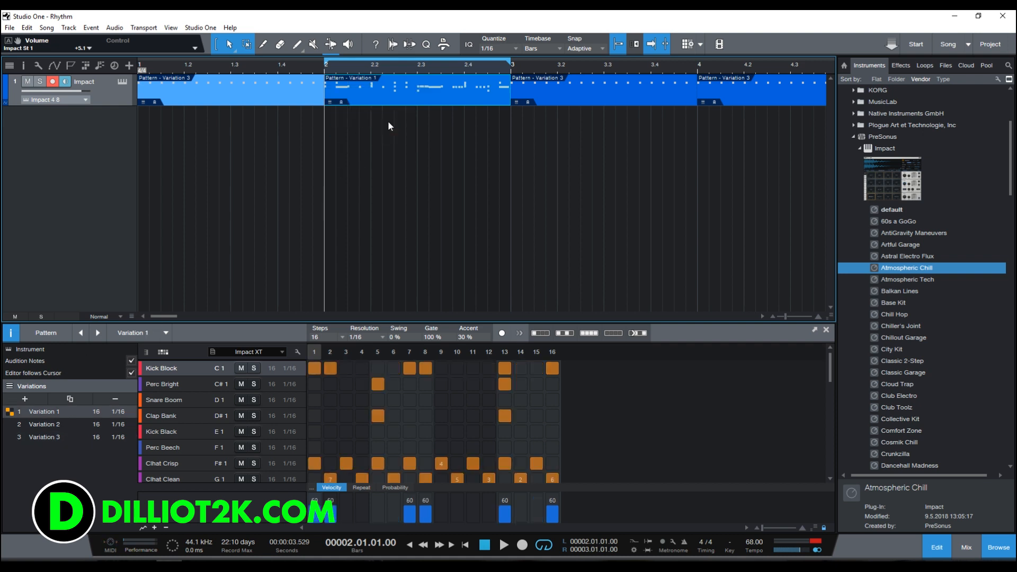
Set the pattern in bar 3 to Variation 2 and the pattern in bar 4 to Variation 1.
left_click(521, 103)
left_click(543, 142)
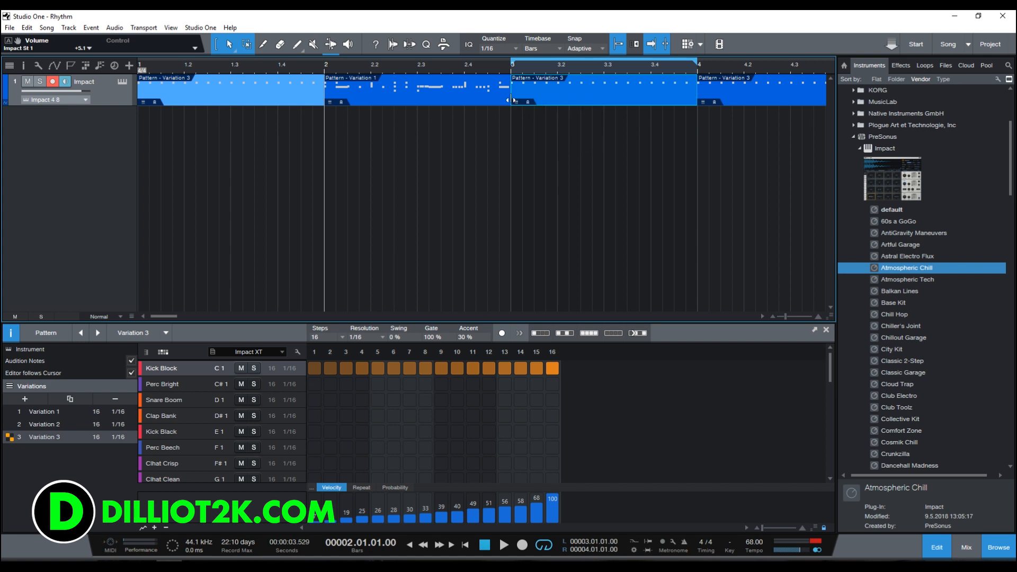
left_click(515, 102)
left_click(542, 128)
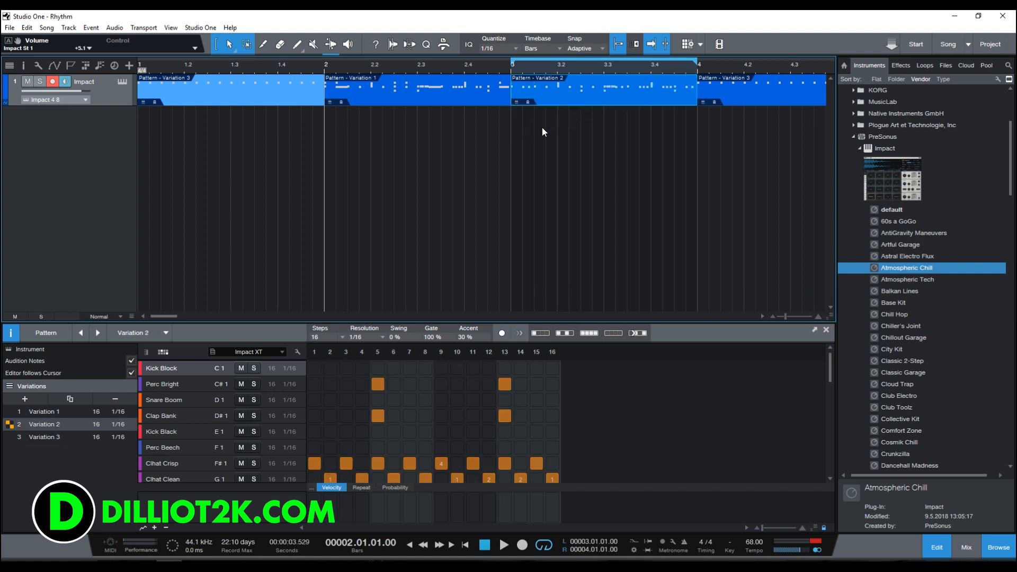
left_click(700, 102)
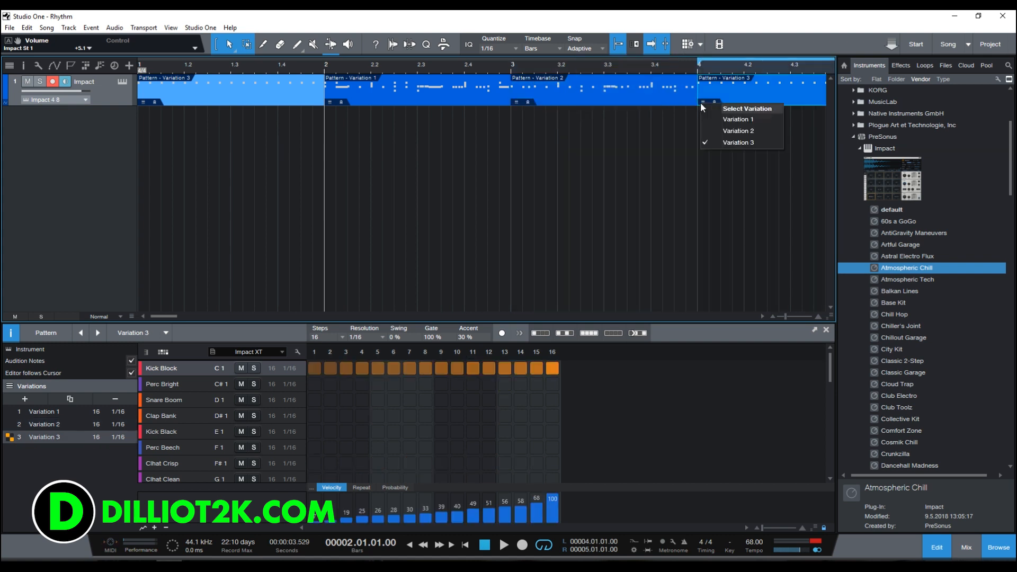
left_click(729, 116)
Duplicate the bar 4 pattern into bar 5 and set the copy to Variation 3.
mouse_move(156, 315)
left_mouse_down()
mouse_move(202, 316)
mouse_move(174, 316)
left_mouse_up()
key("d")
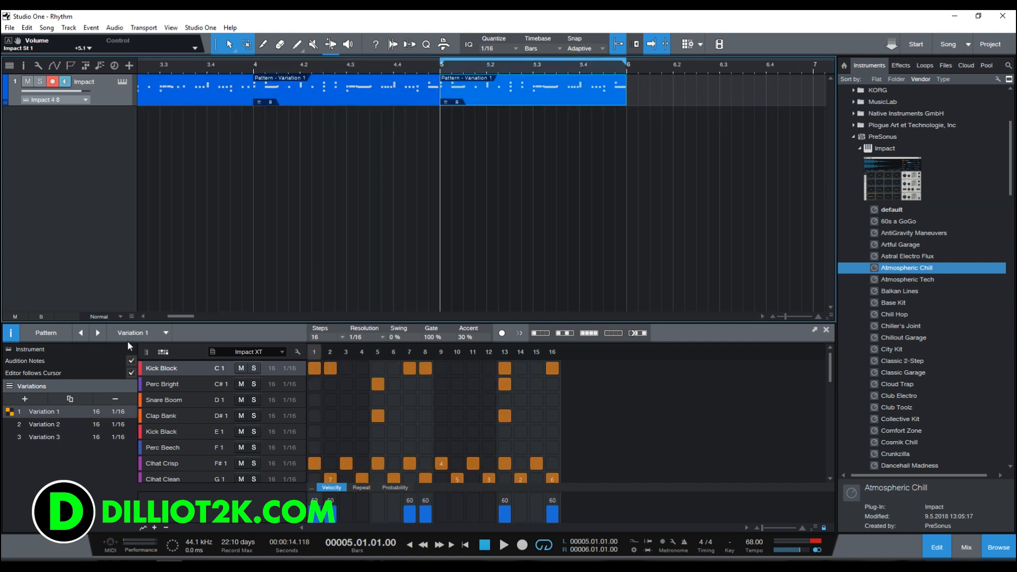
left_click(52, 433)
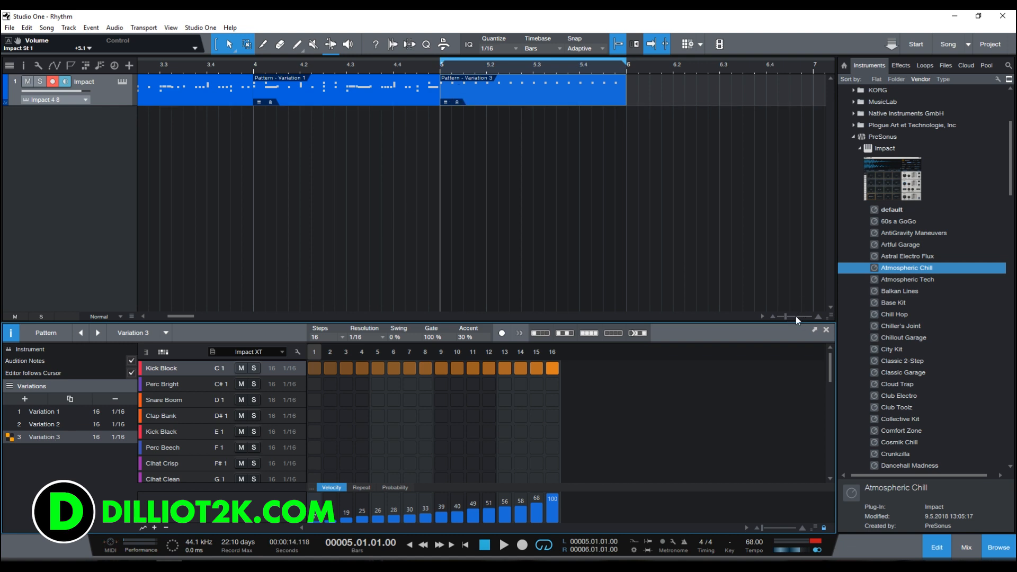
Hide the browser, loop all five patterns from bar 1 to bar 6 and play the arrangement through.
left_click(997, 556)
left_click_drag(973, 316, 962, 320)
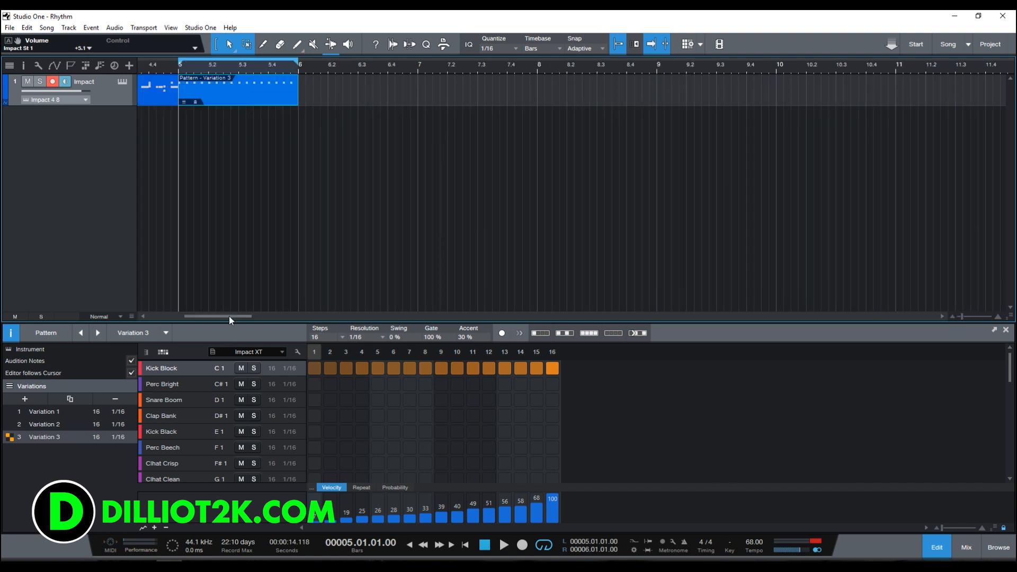
left_click_drag(229, 317, 152, 312)
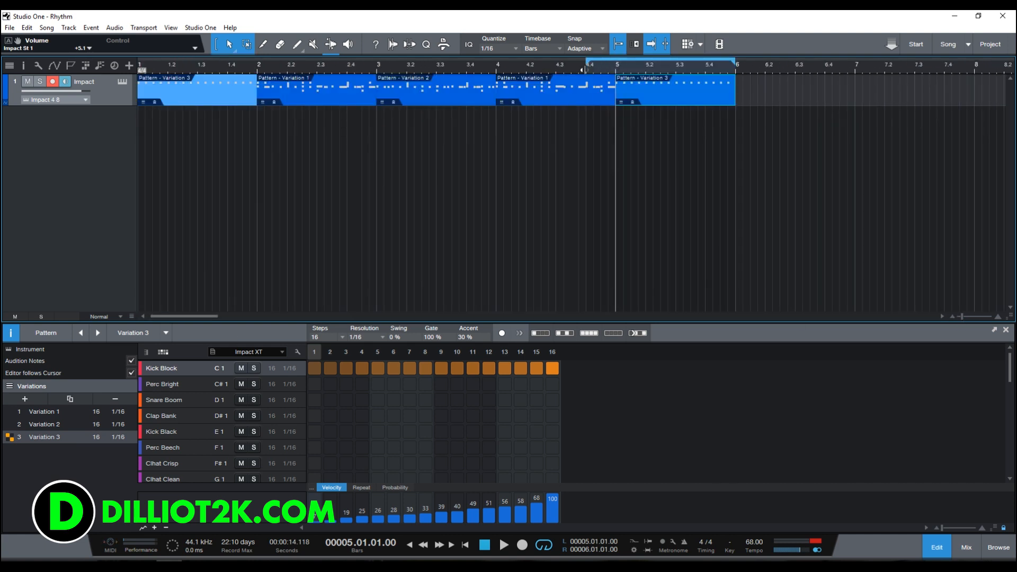
left_click(505, 545)
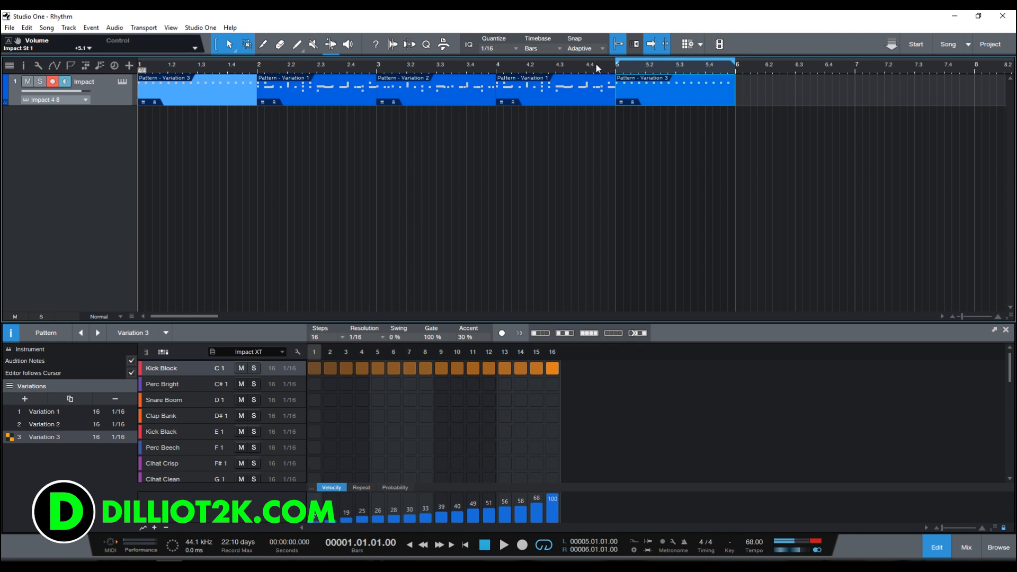
left_click_drag(577, 62, 69, 63)
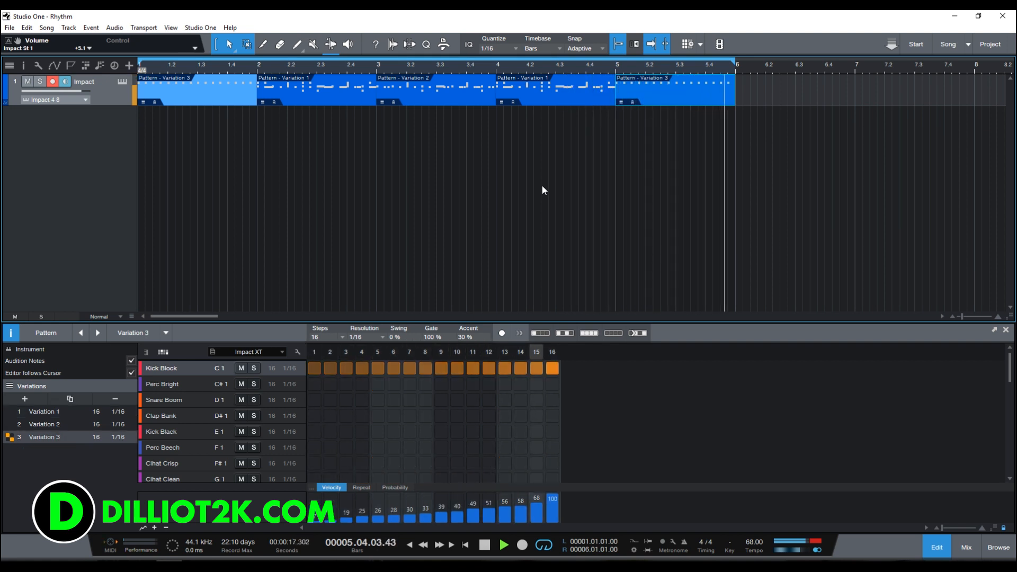
key("space")
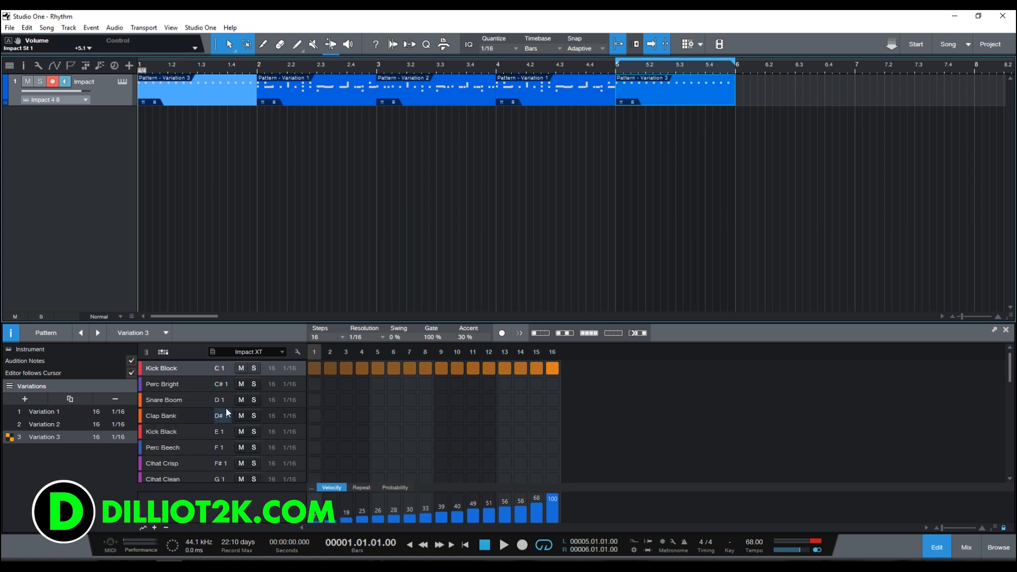
Switch the pattern editor to melodic mode and try out a few notes around the kick row, removing them again.
left_click(147, 353)
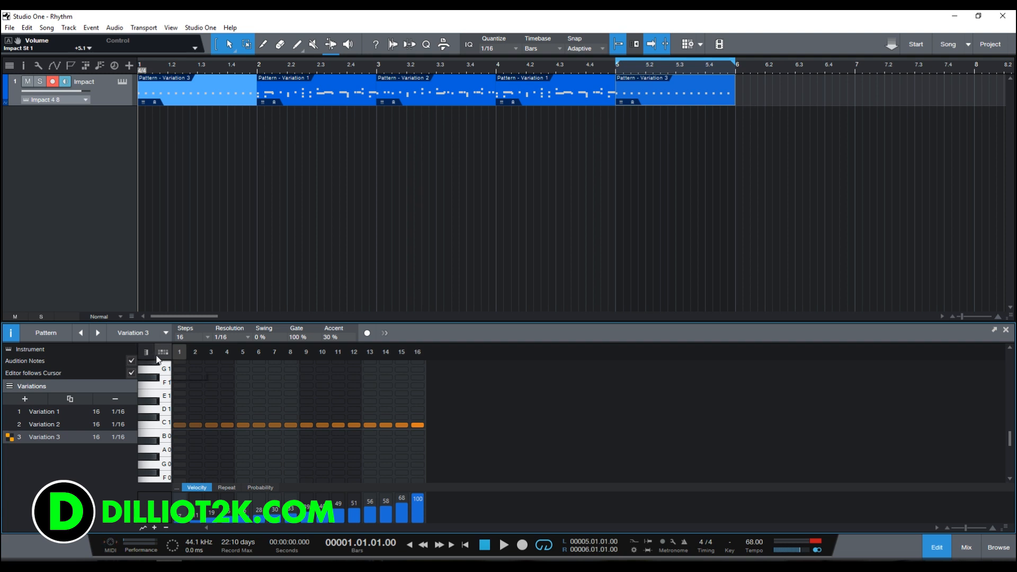
left_click_drag(179, 378, 212, 394)
left_click(243, 401)
left_click(275, 449)
left_click(274, 449)
left_click(243, 401)
left_click(212, 377)
left_click(211, 385)
left_click(211, 385)
left_click(196, 378)
left_click(179, 377)
left_click(162, 351)
left_click(149, 351)
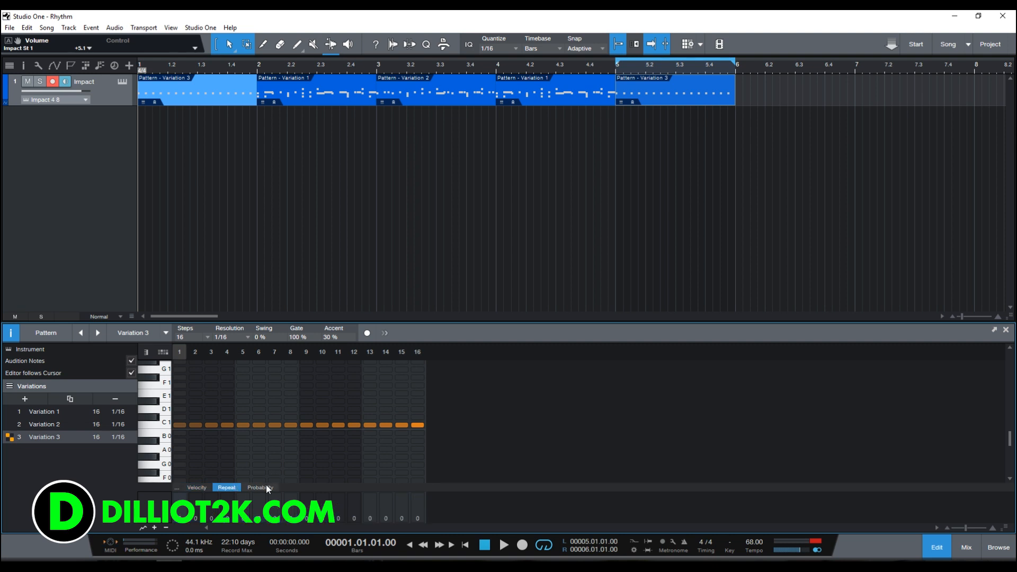
Check the Probability, Repeat and Velocity lanes in melodic mode and set the bar 1 pattern to Variation 1.
left_click(260, 487)
left_click(226, 488)
left_click(200, 488)
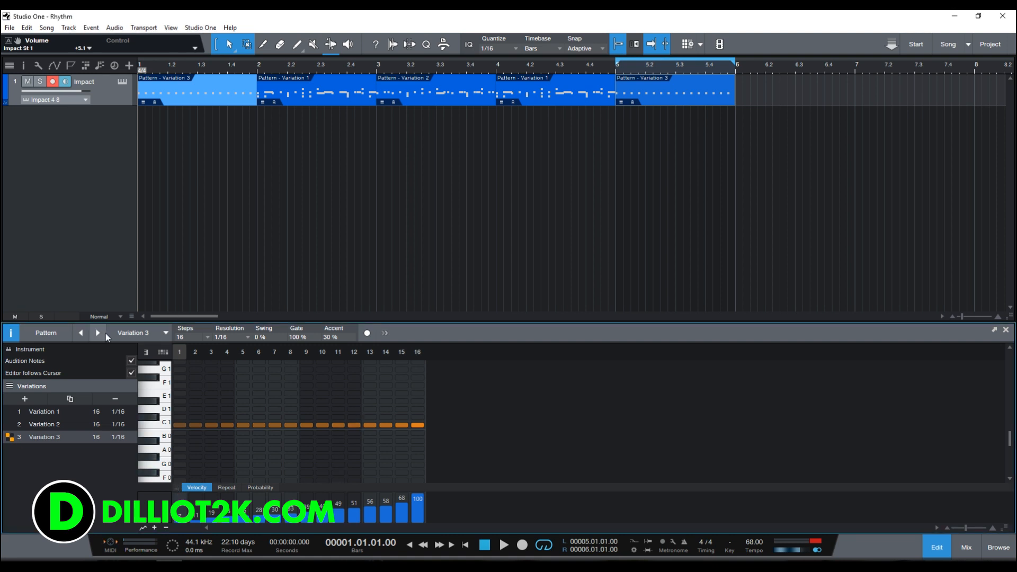
left_click(44, 422)
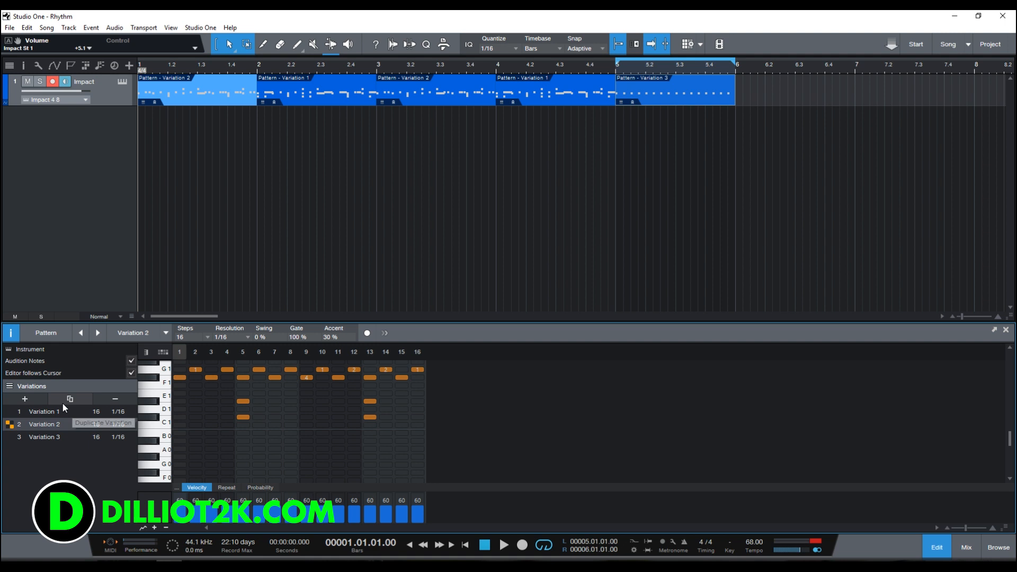
left_click(39, 410)
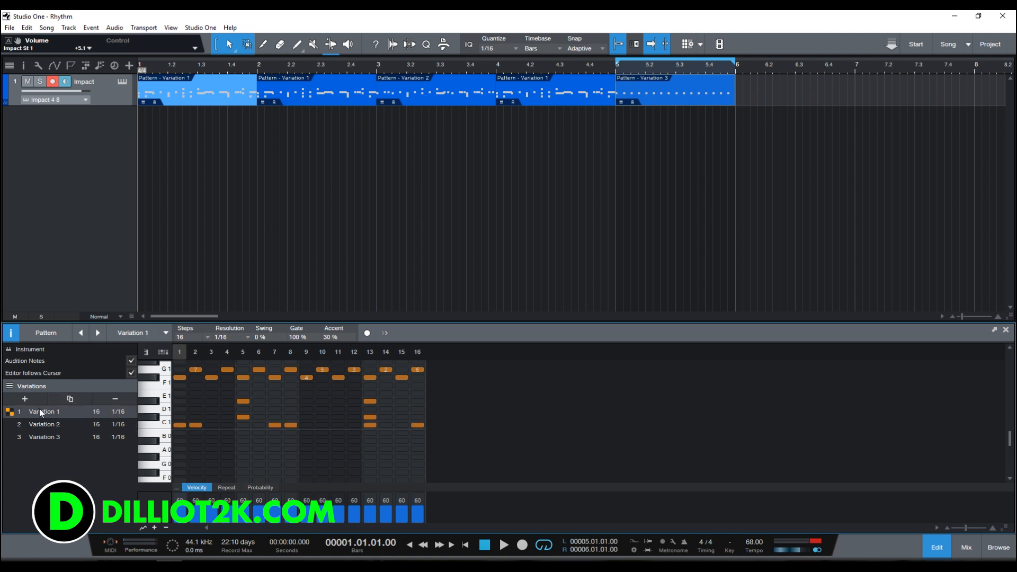